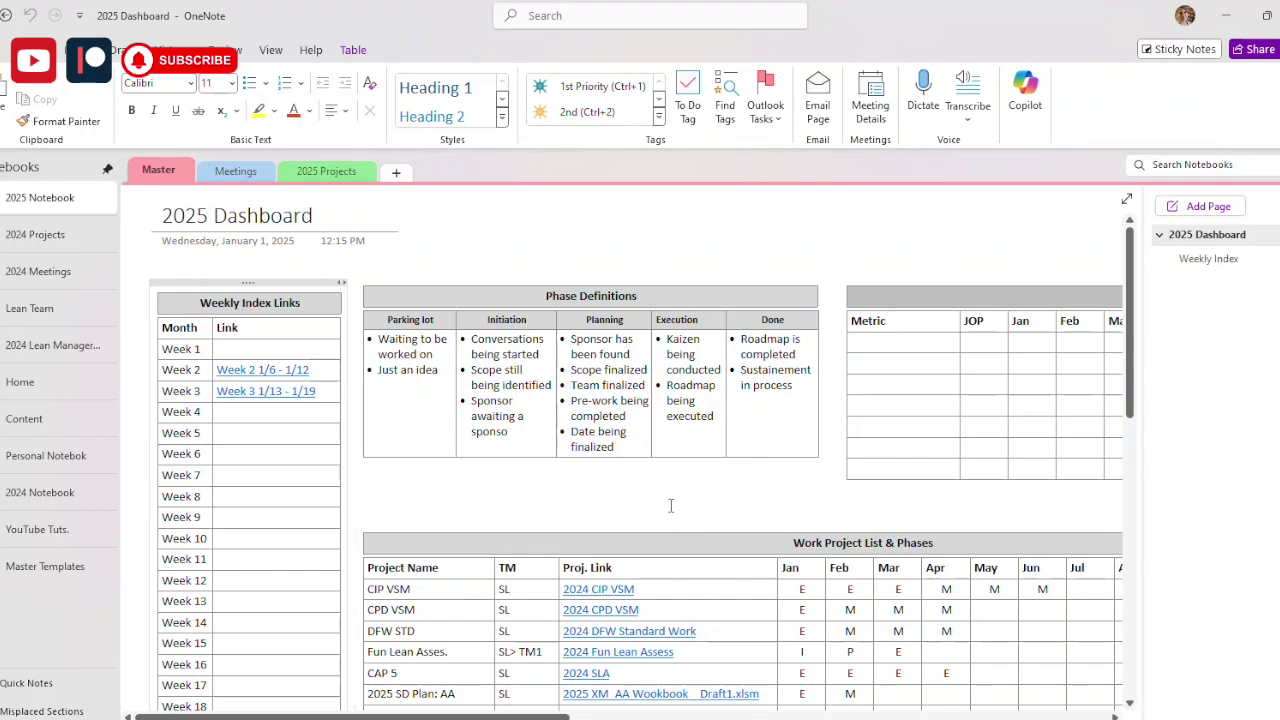
Expand 2025 Notebook to list Master, Meetings and 2025 Projects, then scroll the dashboard's Week 2 and Week 3 links
scroll(674, 503, "down", 2)
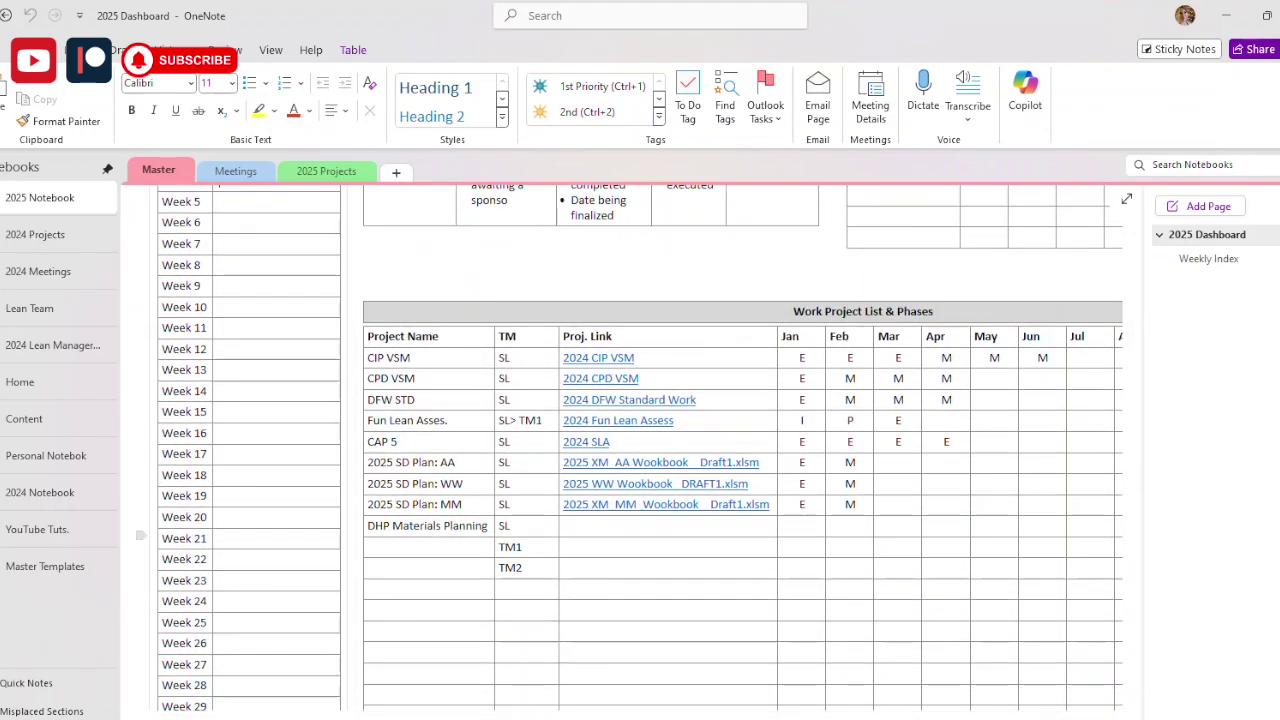
scroll(683, 388, "up", 5)
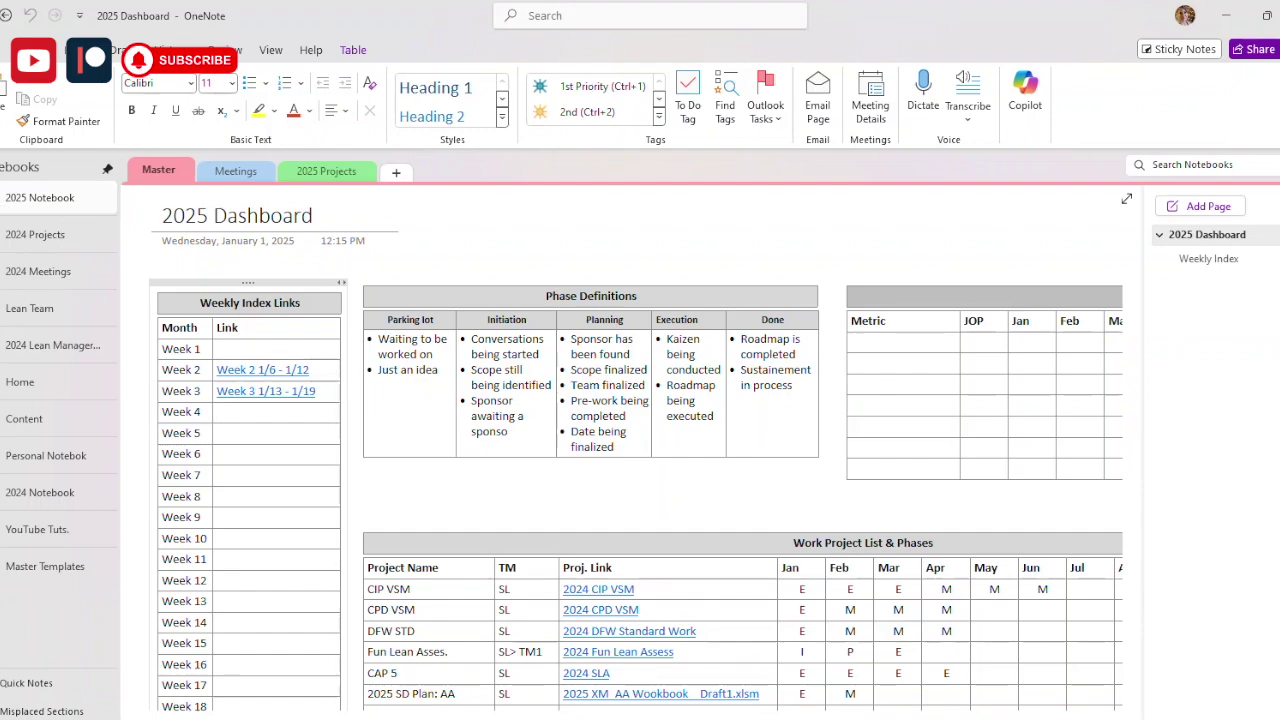
left_click(40, 197)
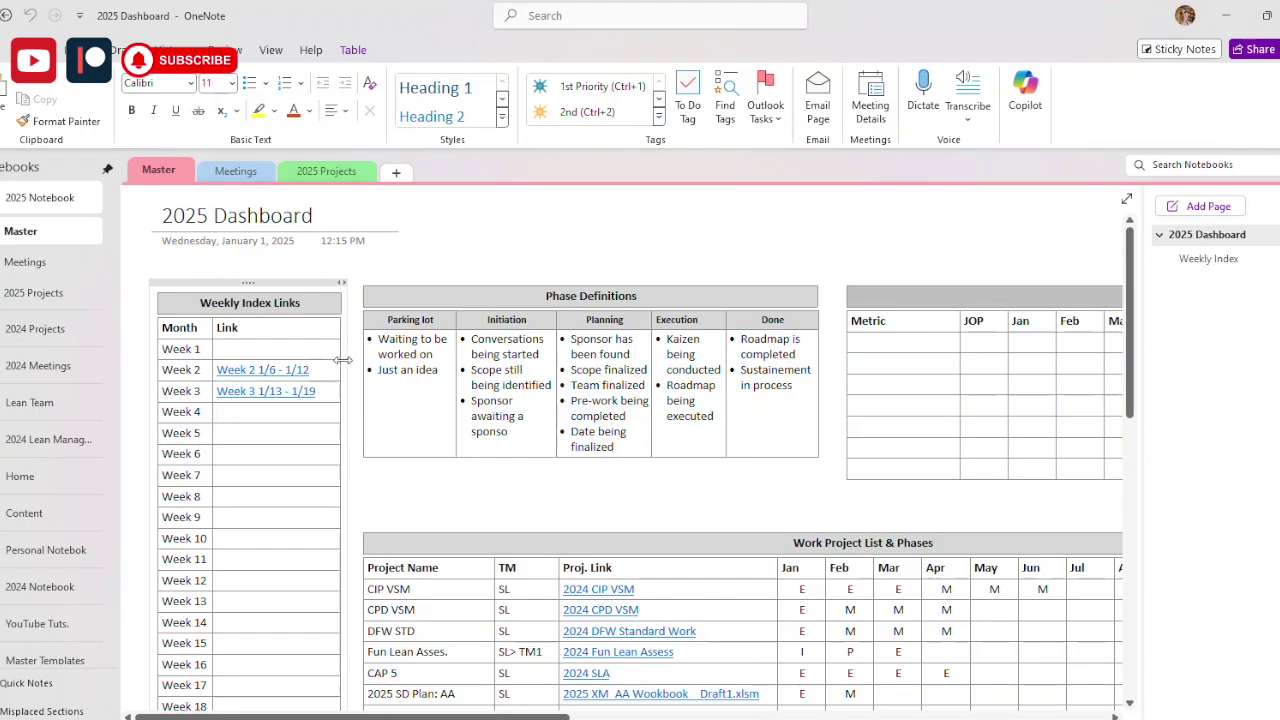
scroll(297, 446, "down", 4)
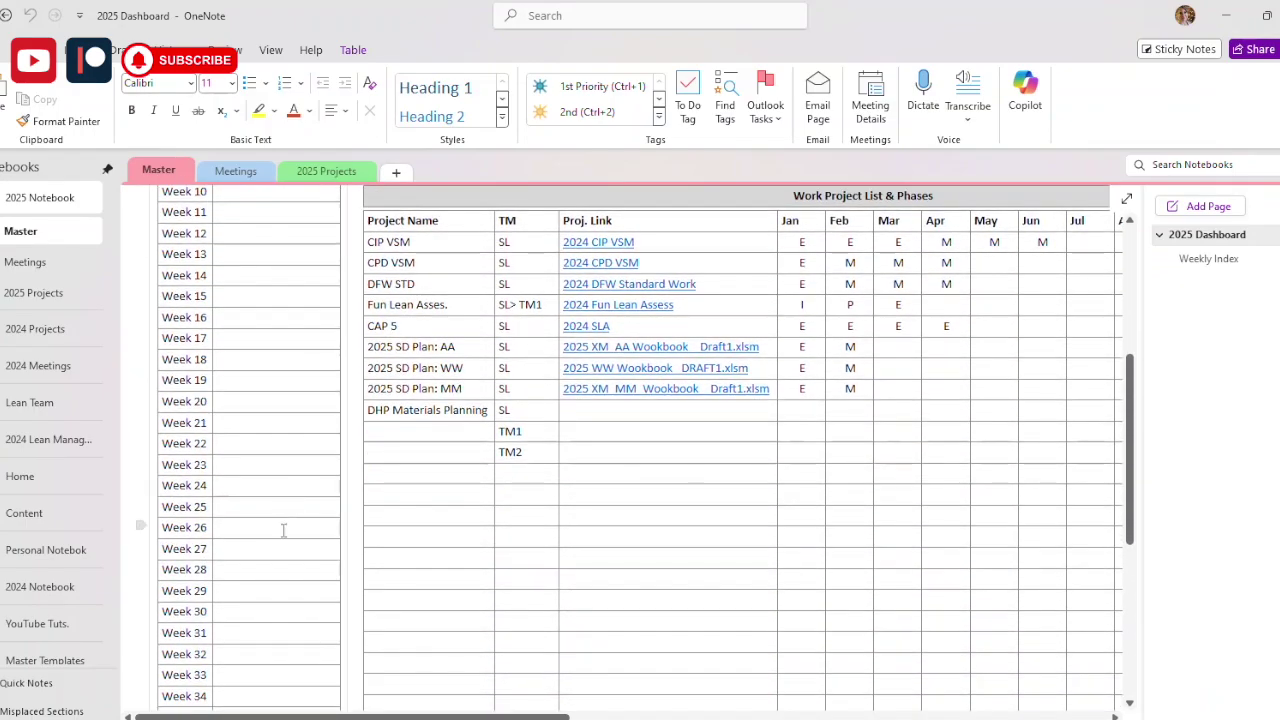
scroll(283, 531, "up", 2)
scroll(263, 617, "down", 2)
scroll(263, 612, "down", 5)
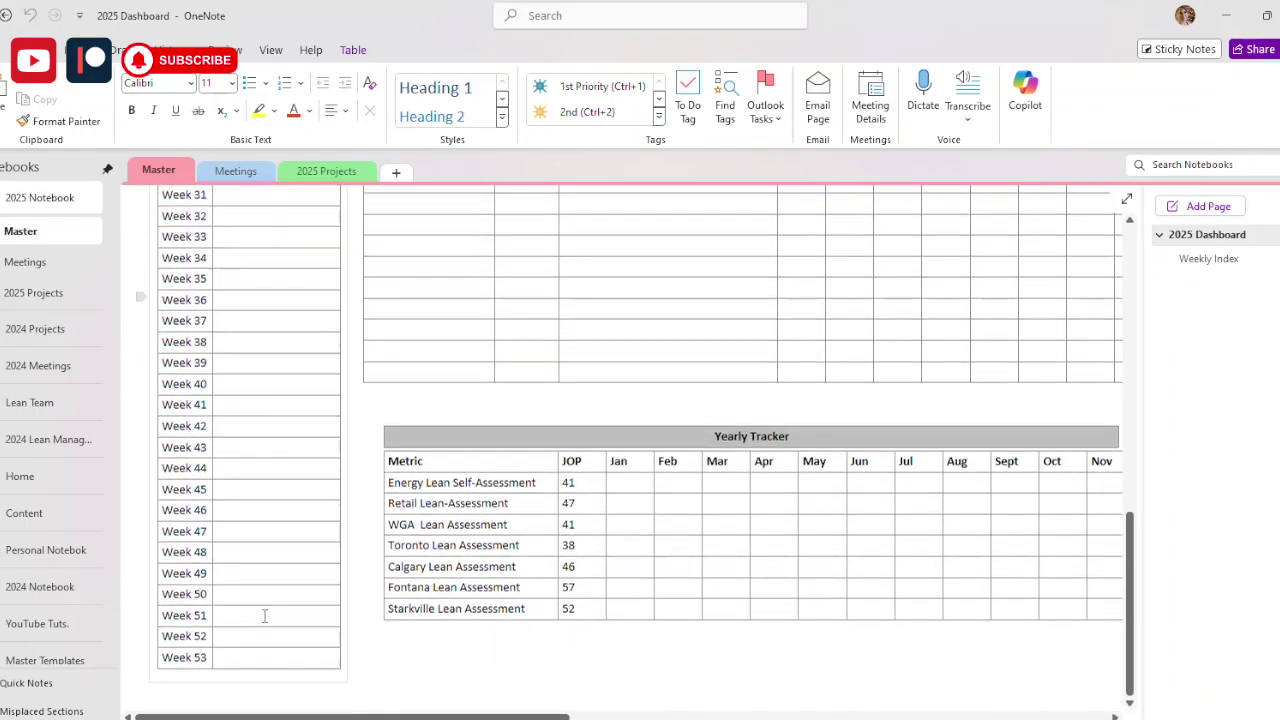
scroll(263, 612, "up", 8)
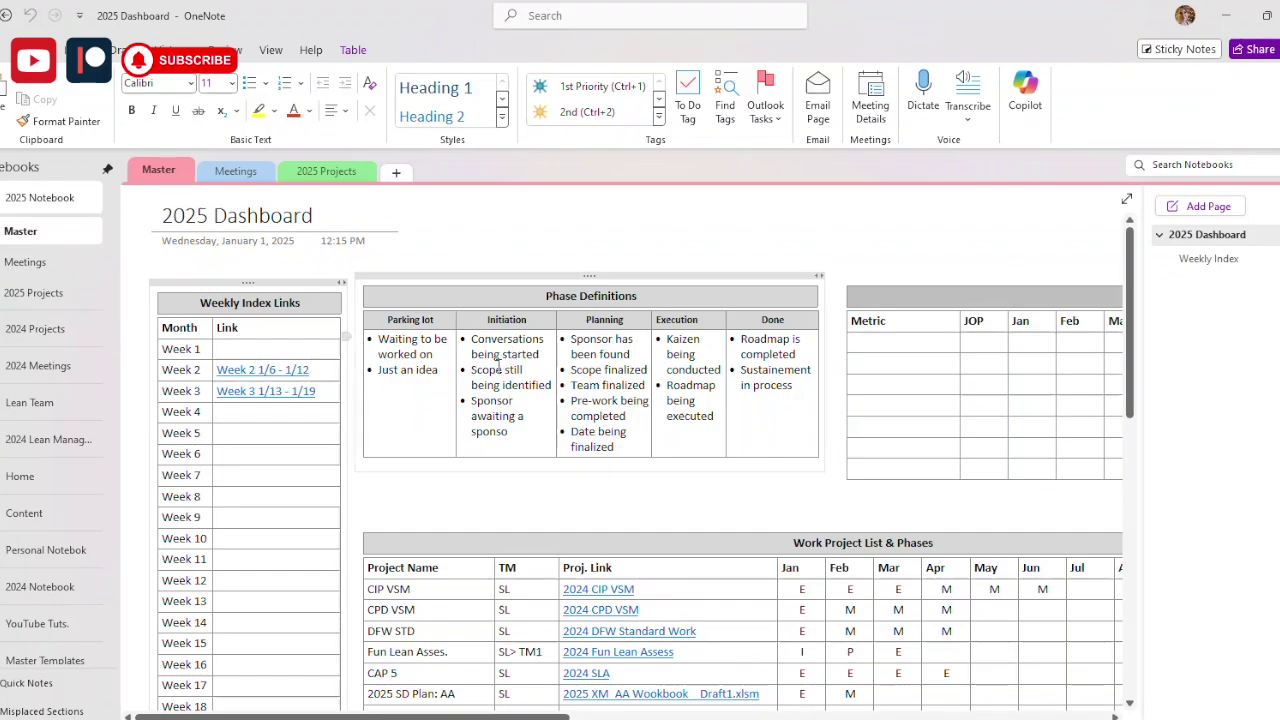
scroll(578, 520, "down", 5)
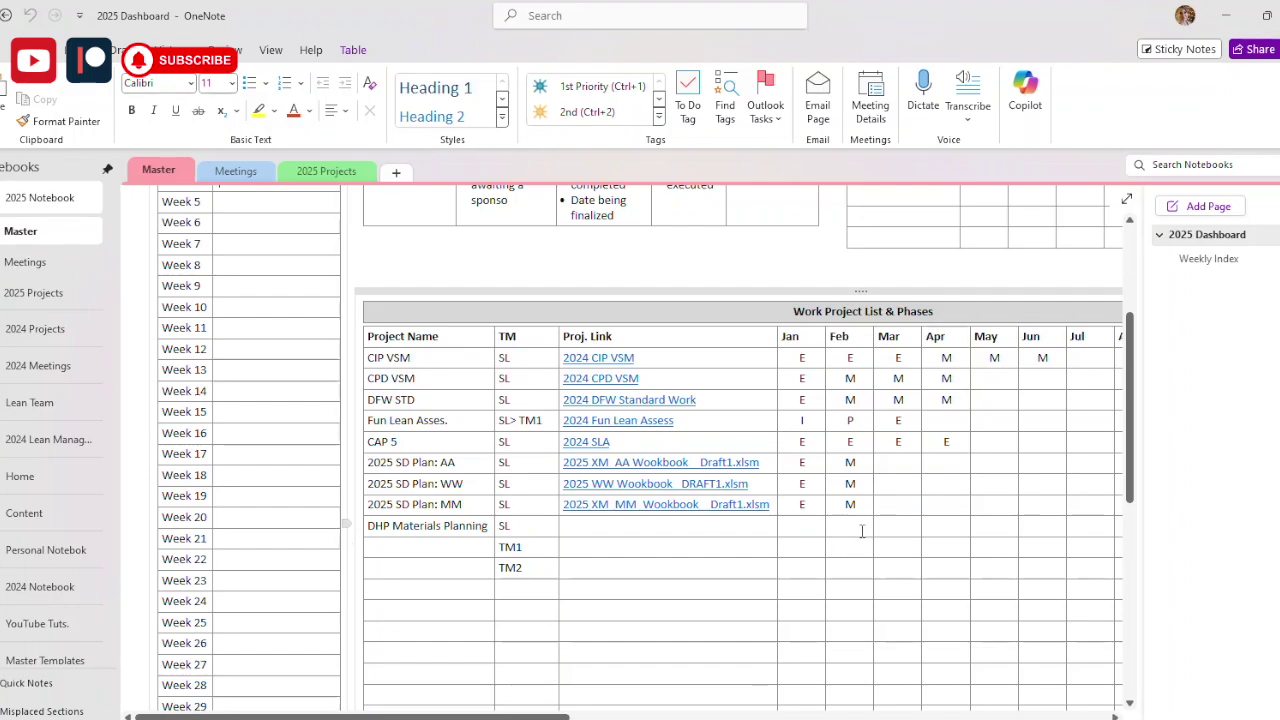
scroll(865, 535, "up", 3)
scroll(872, 548, "down", 3)
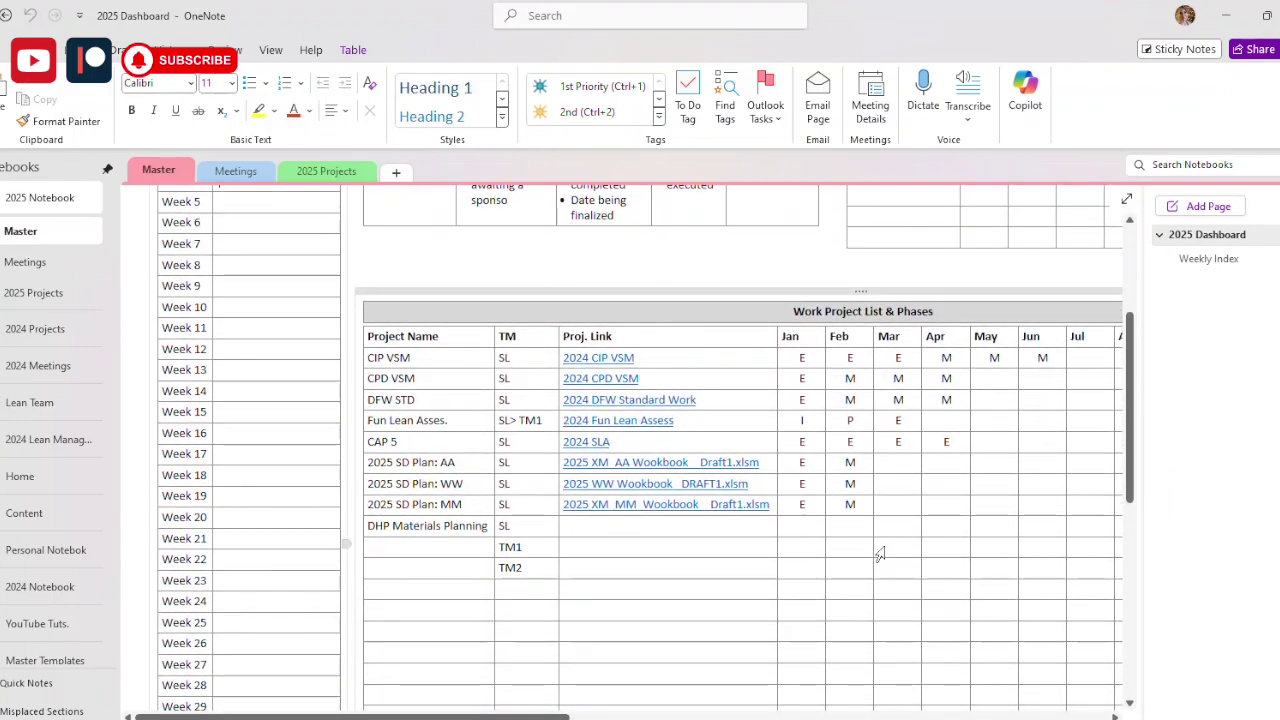
left_click_drag(548, 717, 623, 717)
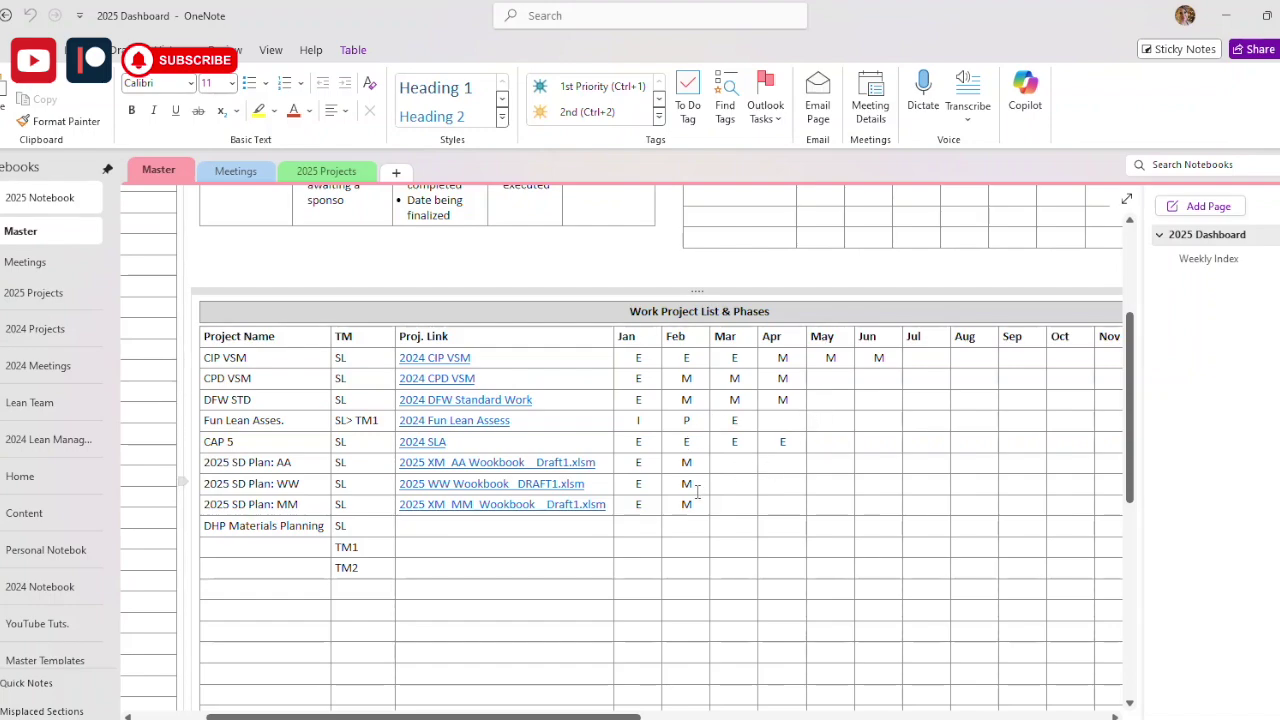
scroll(700, 540, "up", 3)
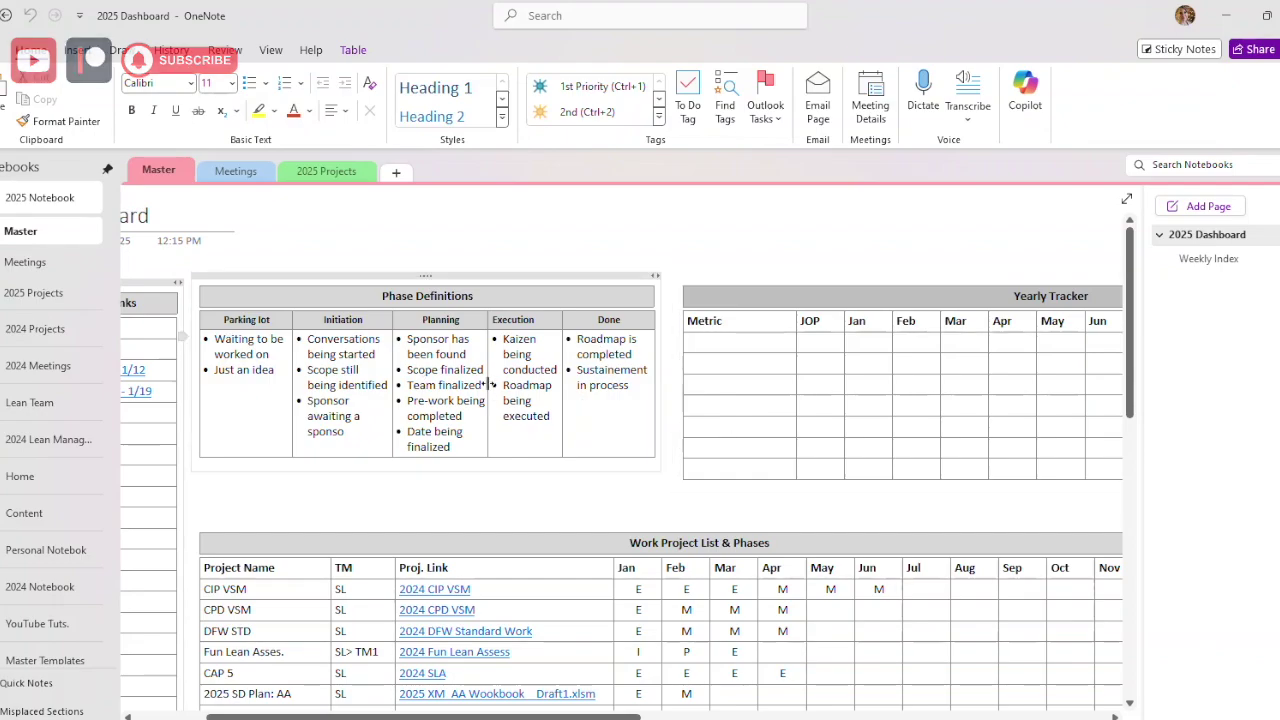
scroll(607, 380, "down", 3)
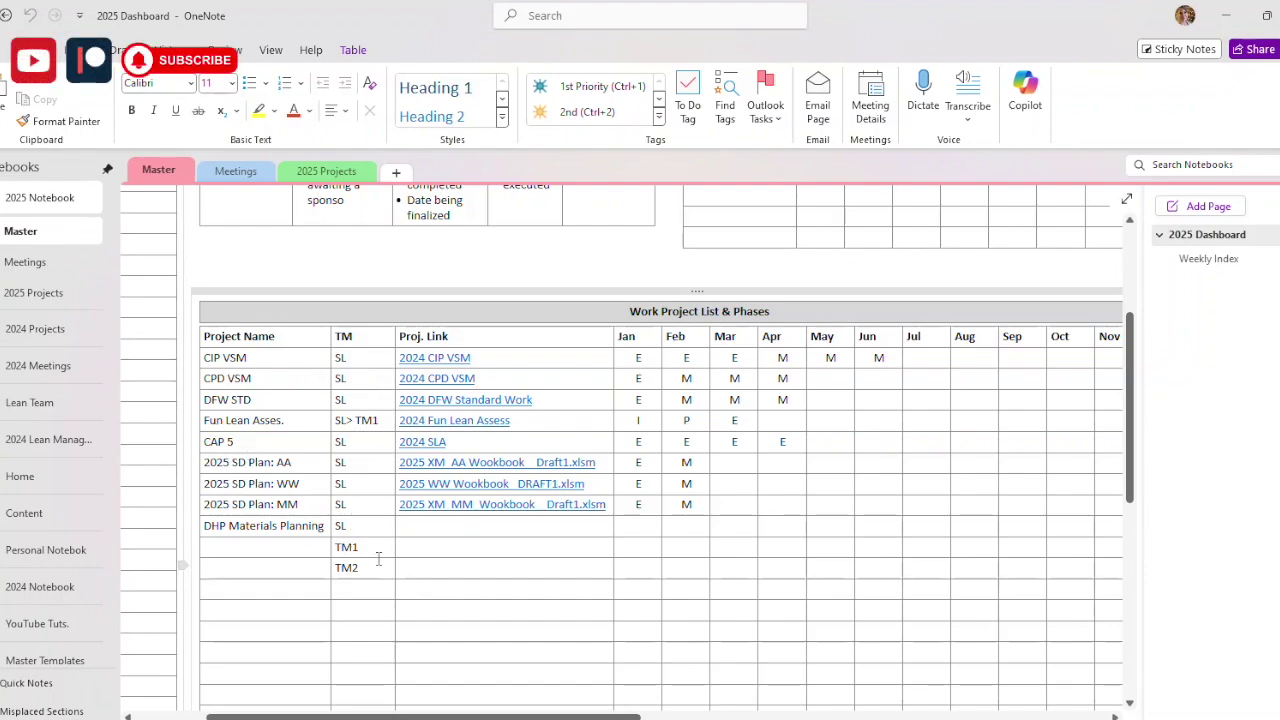
scroll(450, 560, "up", 3)
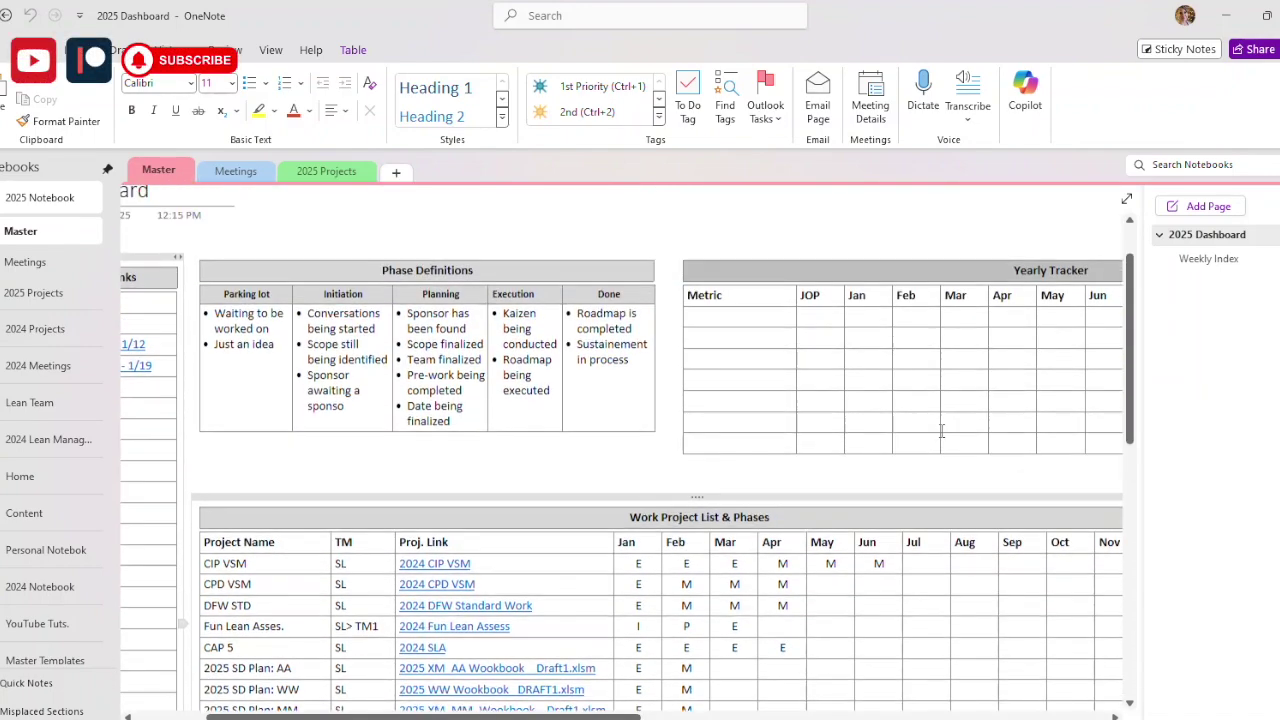
left_click_drag(532, 716, 703, 712)
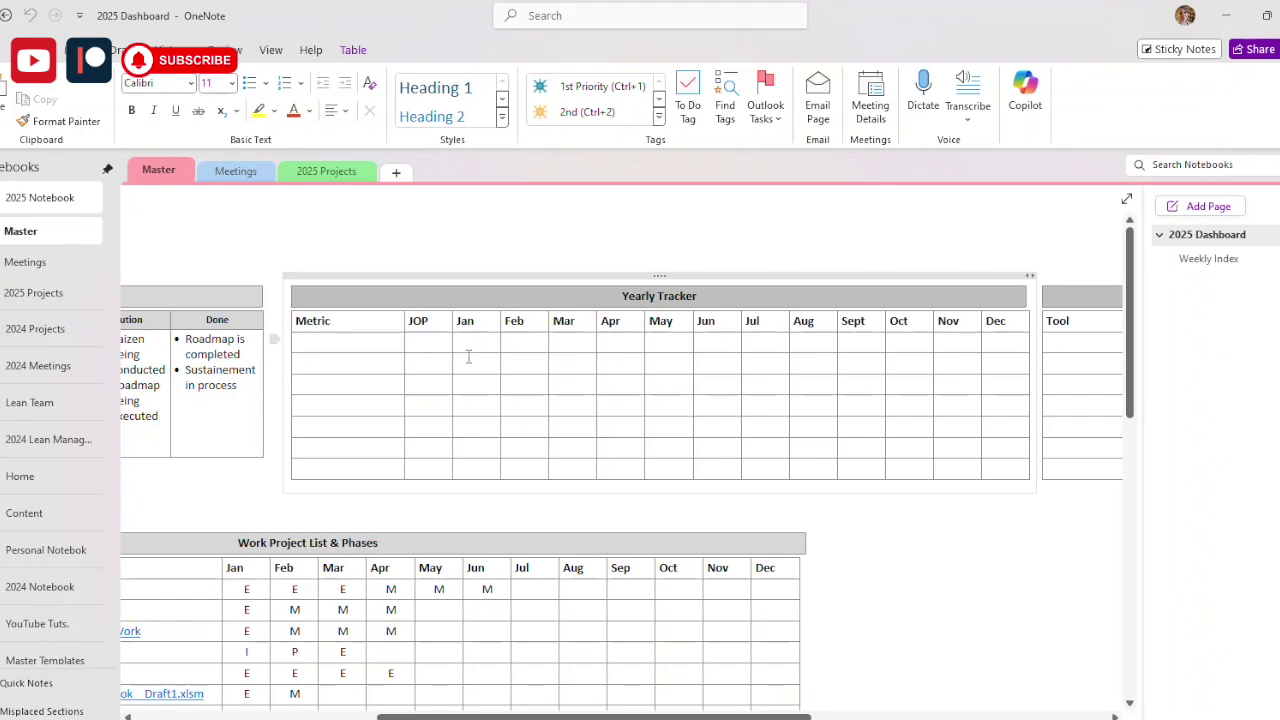
left_click(394, 344)
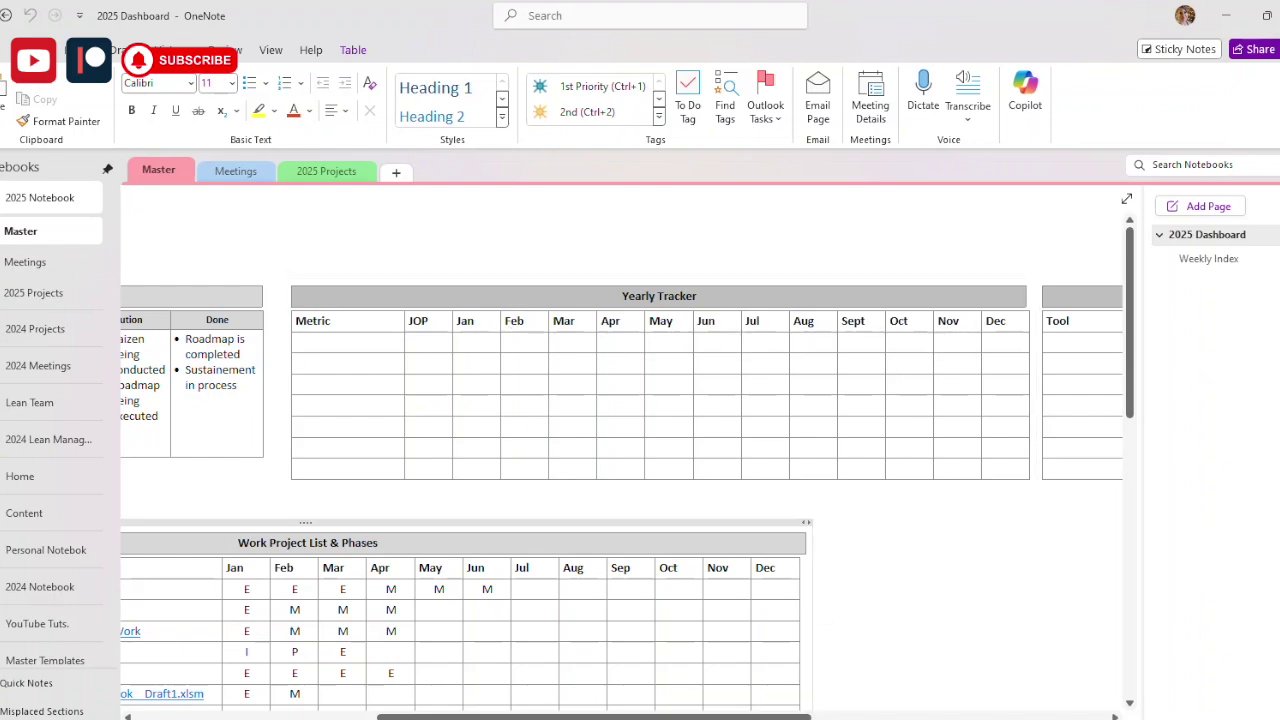
left_click_drag(764, 717, 740, 702)
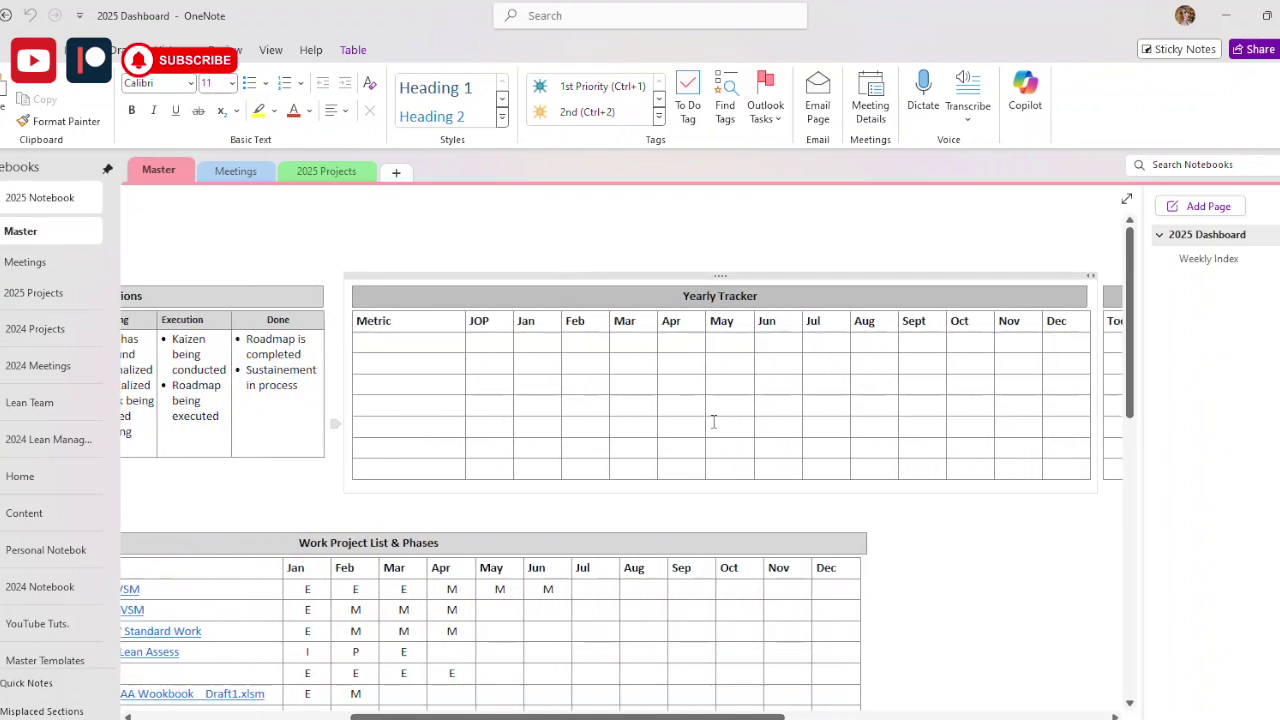
left_click_drag(700, 717, 1003, 717)
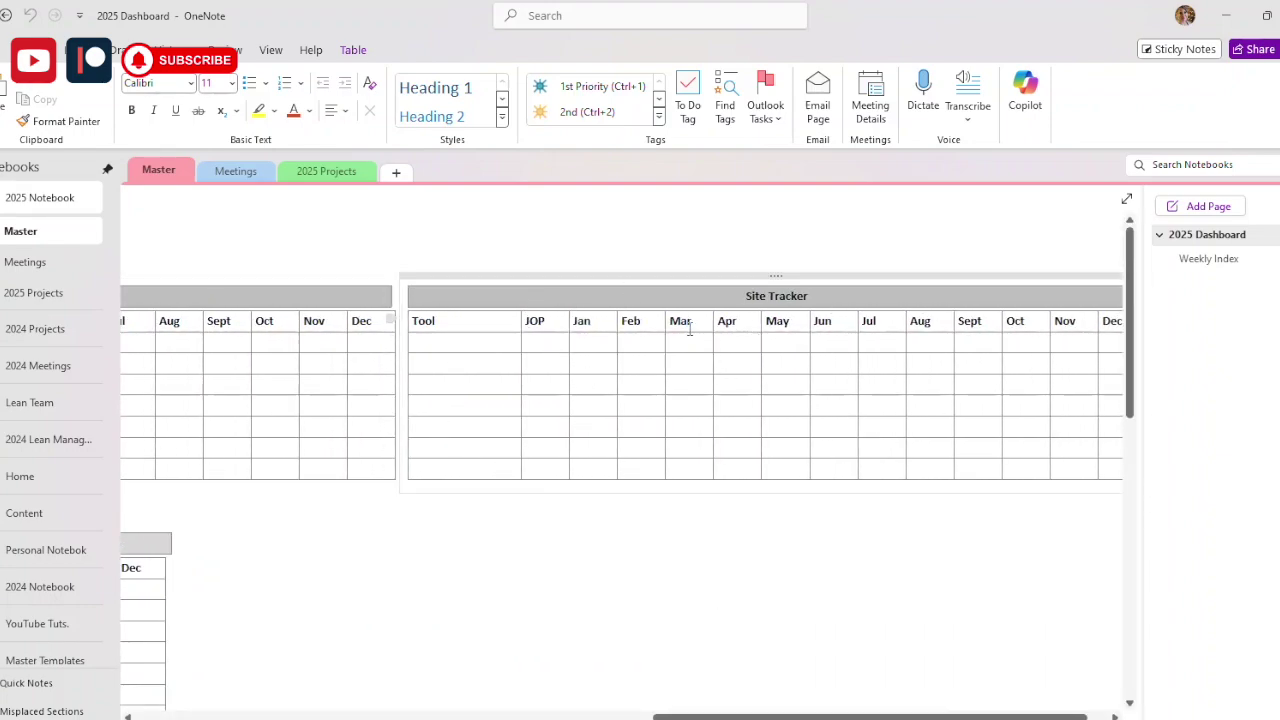
left_click_drag(836, 717, 318, 718)
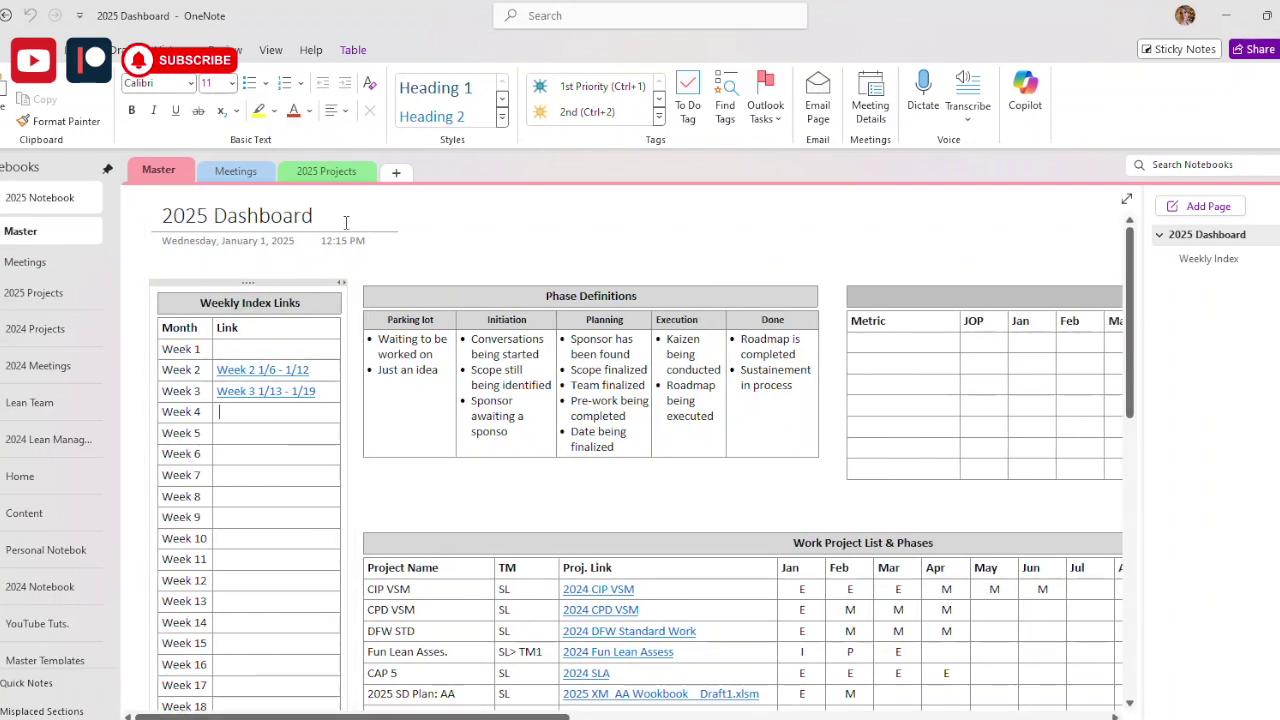
left_click(1208, 258)
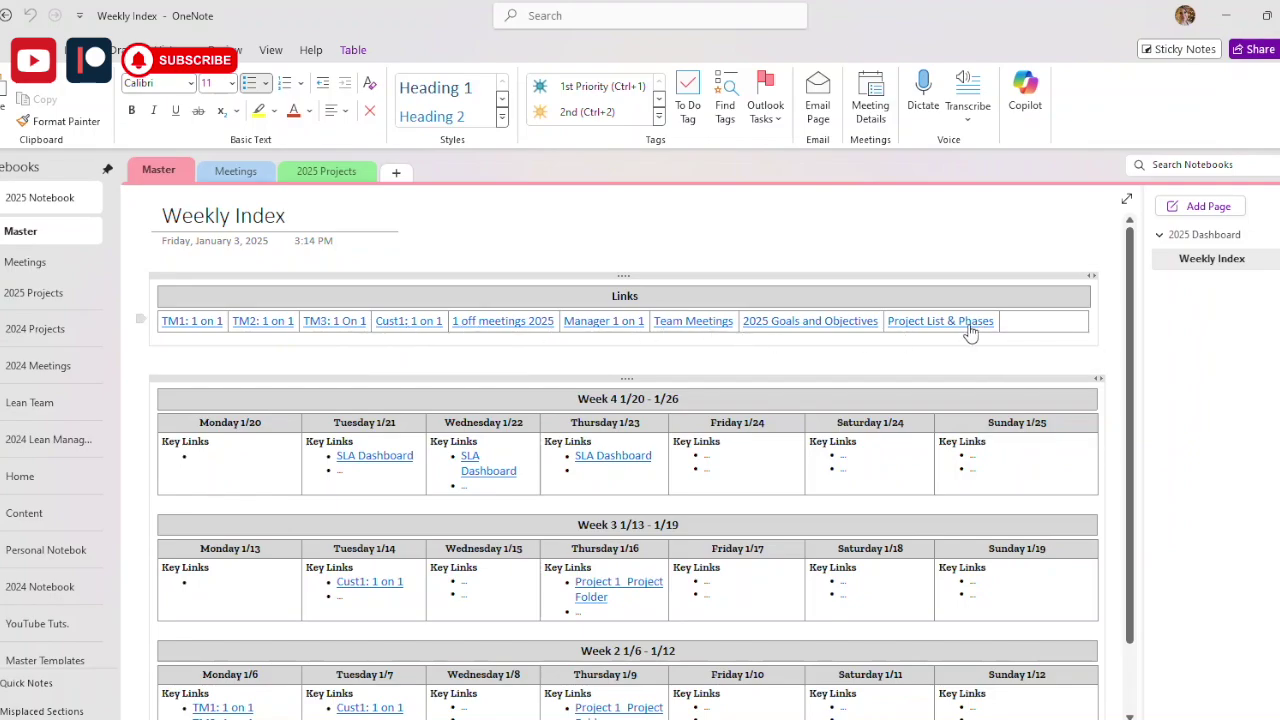
left_click(970, 324)
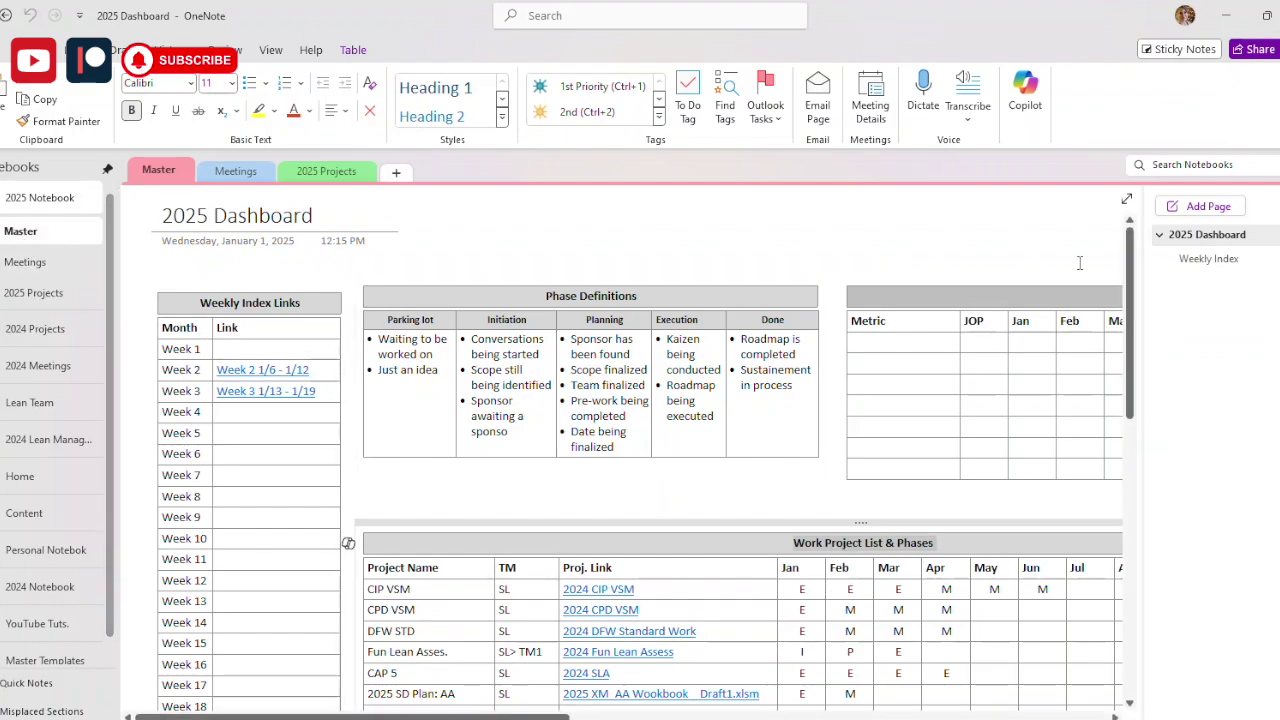
left_click(1208, 258)
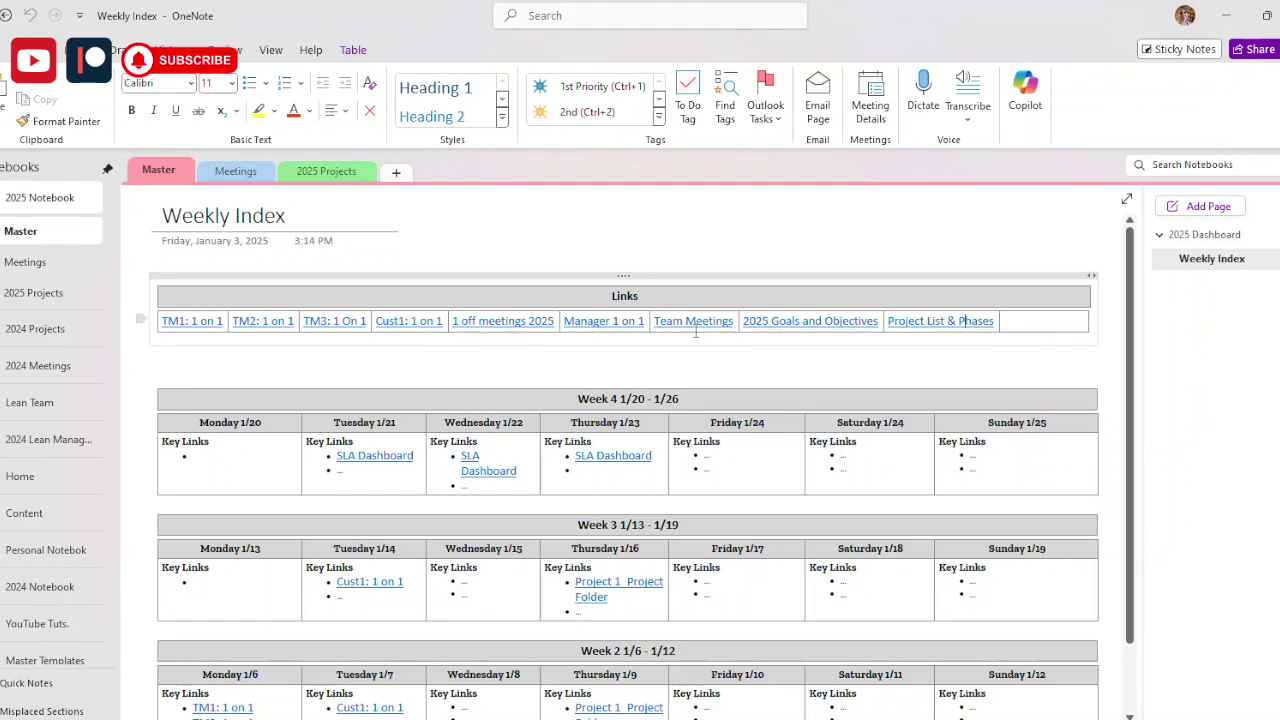
left_click(500, 321)
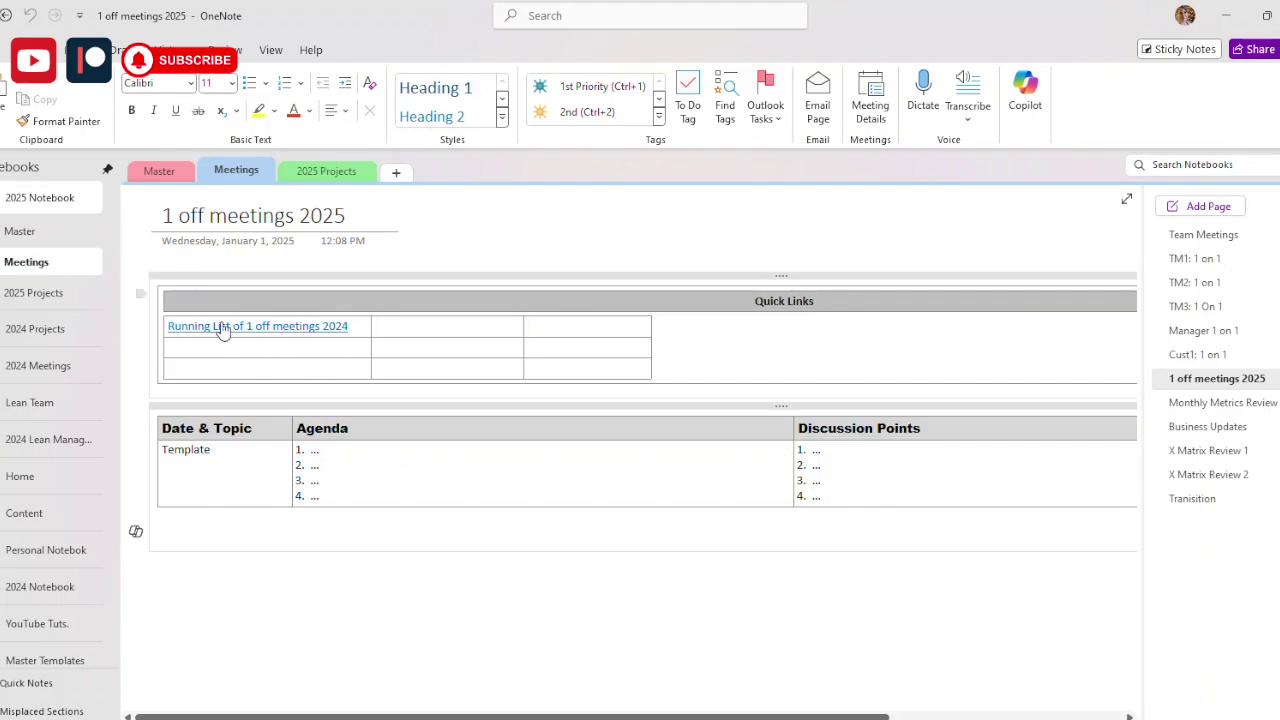
Follow the '1 off meetings 2025' link through to the Team Meetings page
left_click(38, 234)
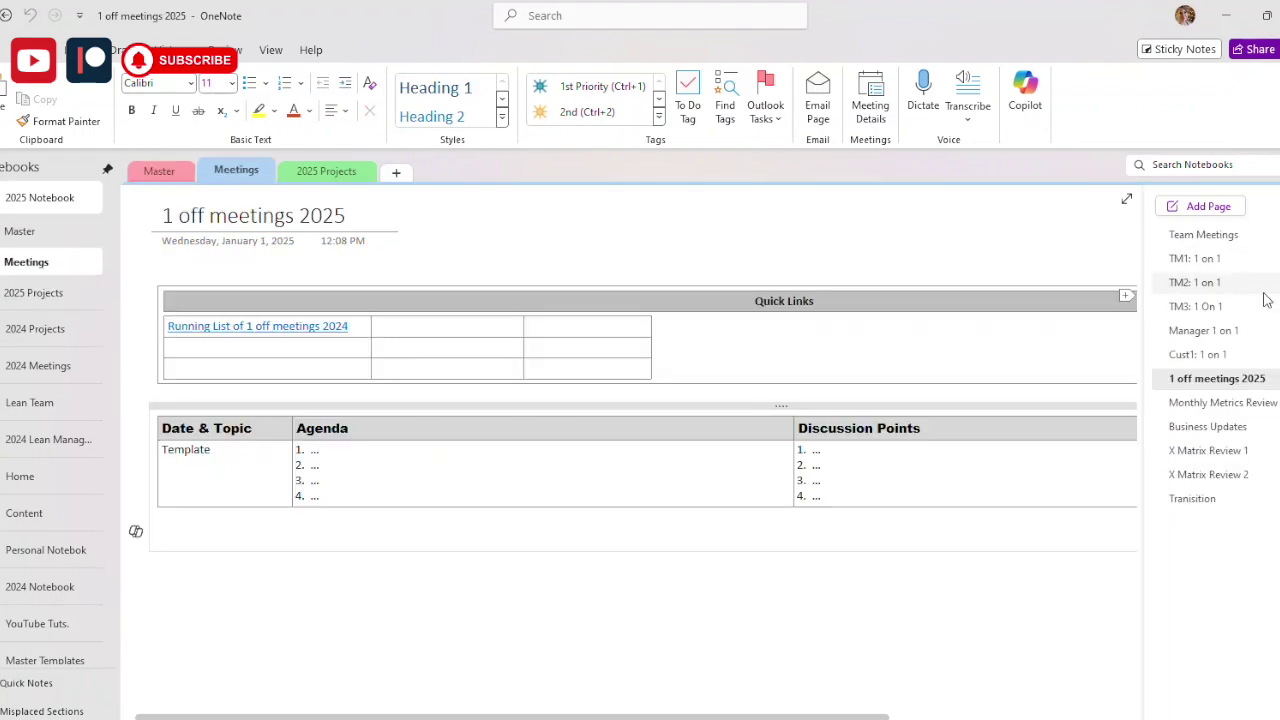
left_click(1201, 238)
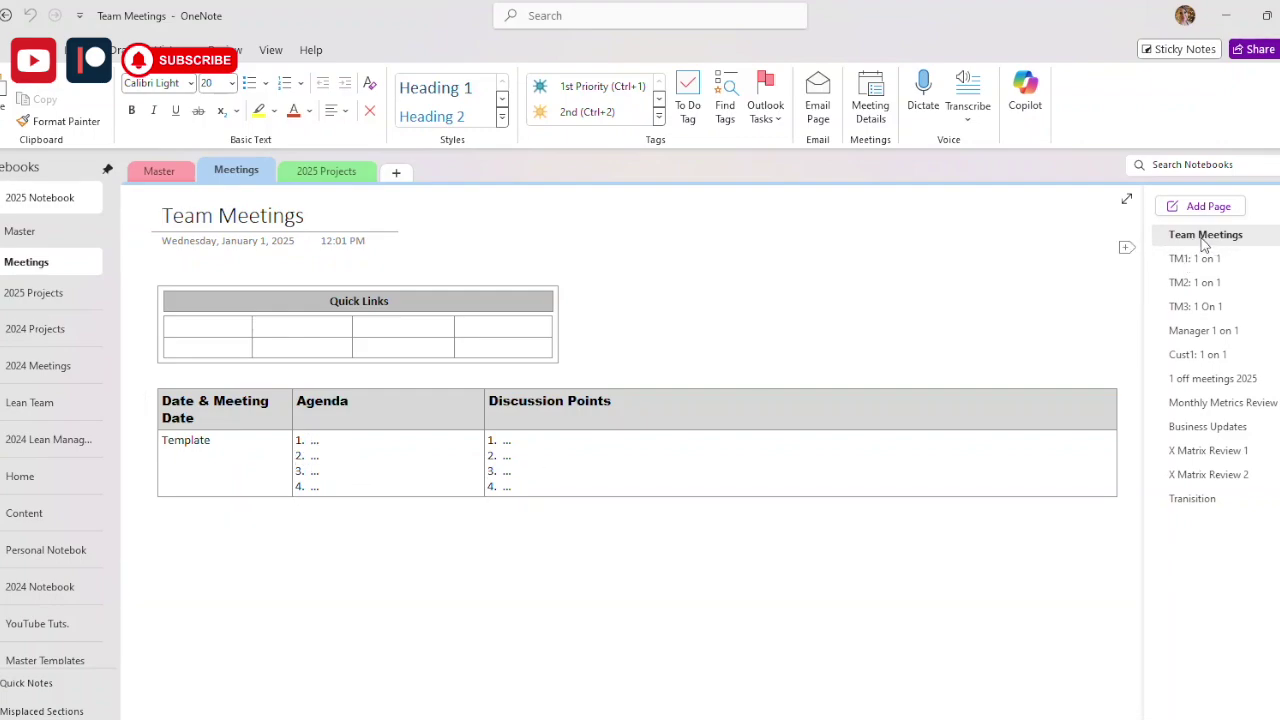
Select the Template row of the Team Meetings table, view its options, then clear the selection
left_click_drag(654, 480, 209, 450)
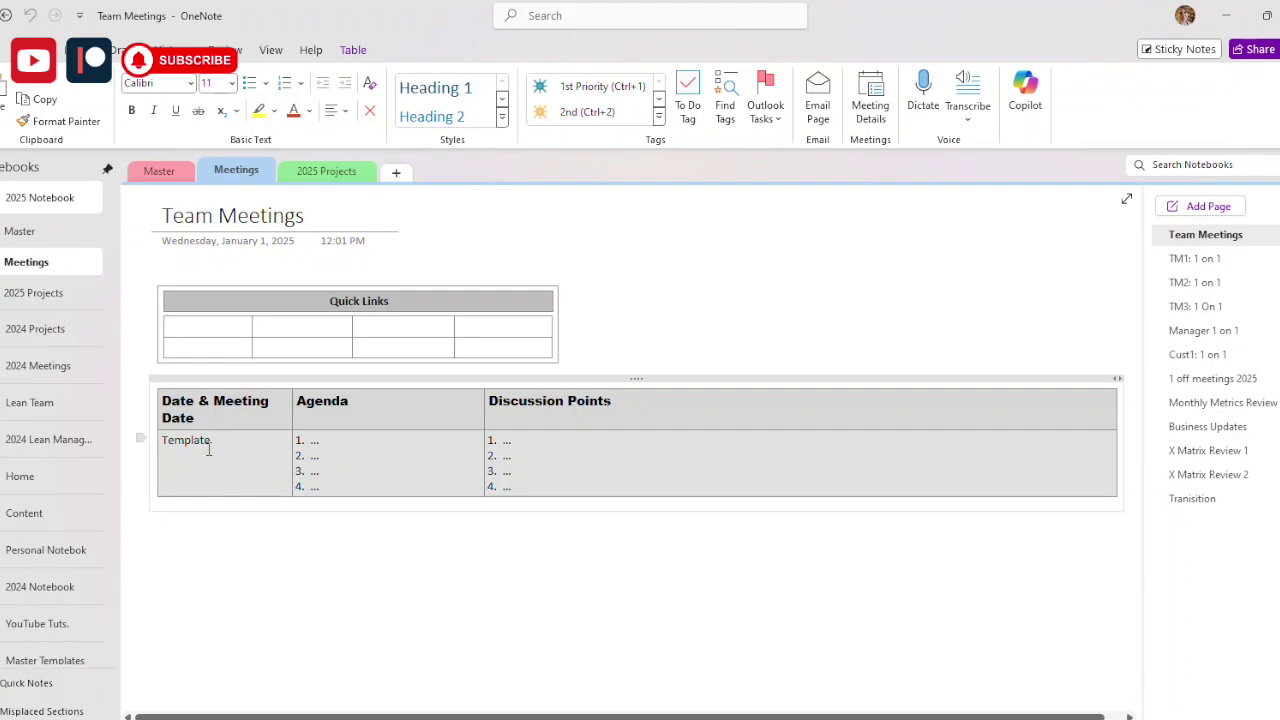
right_click(207, 451)
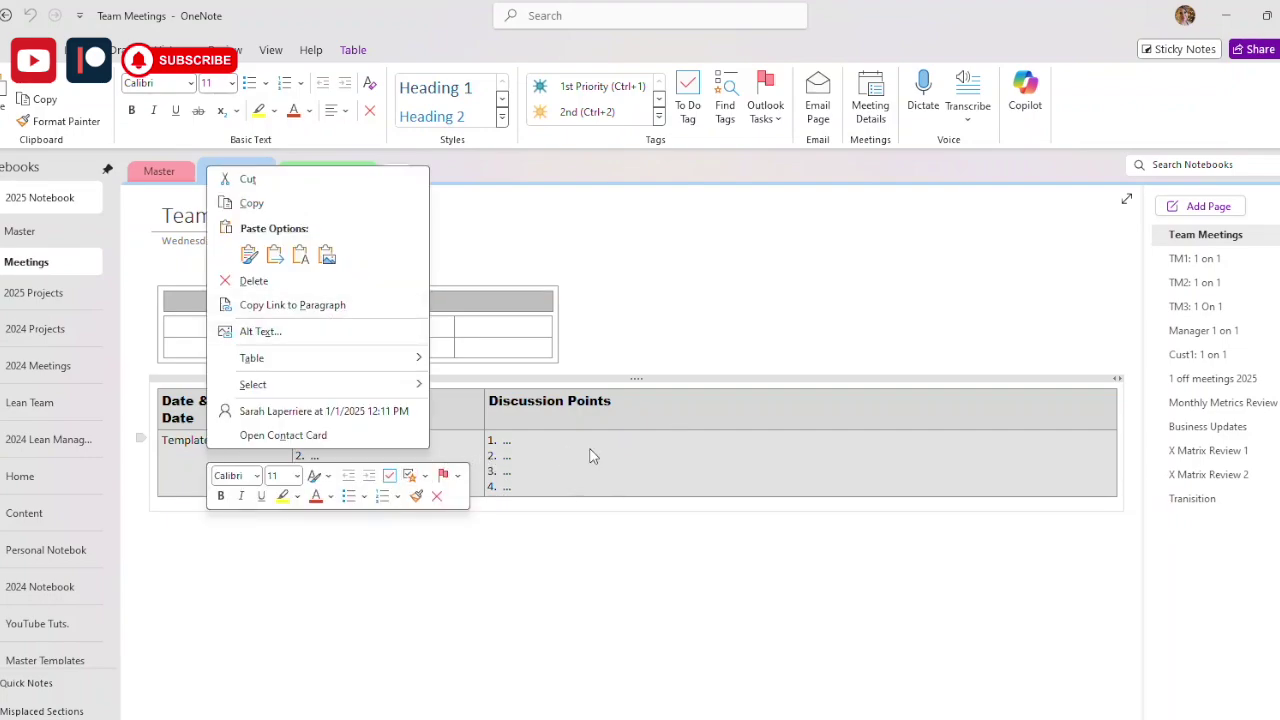
key("Escape")
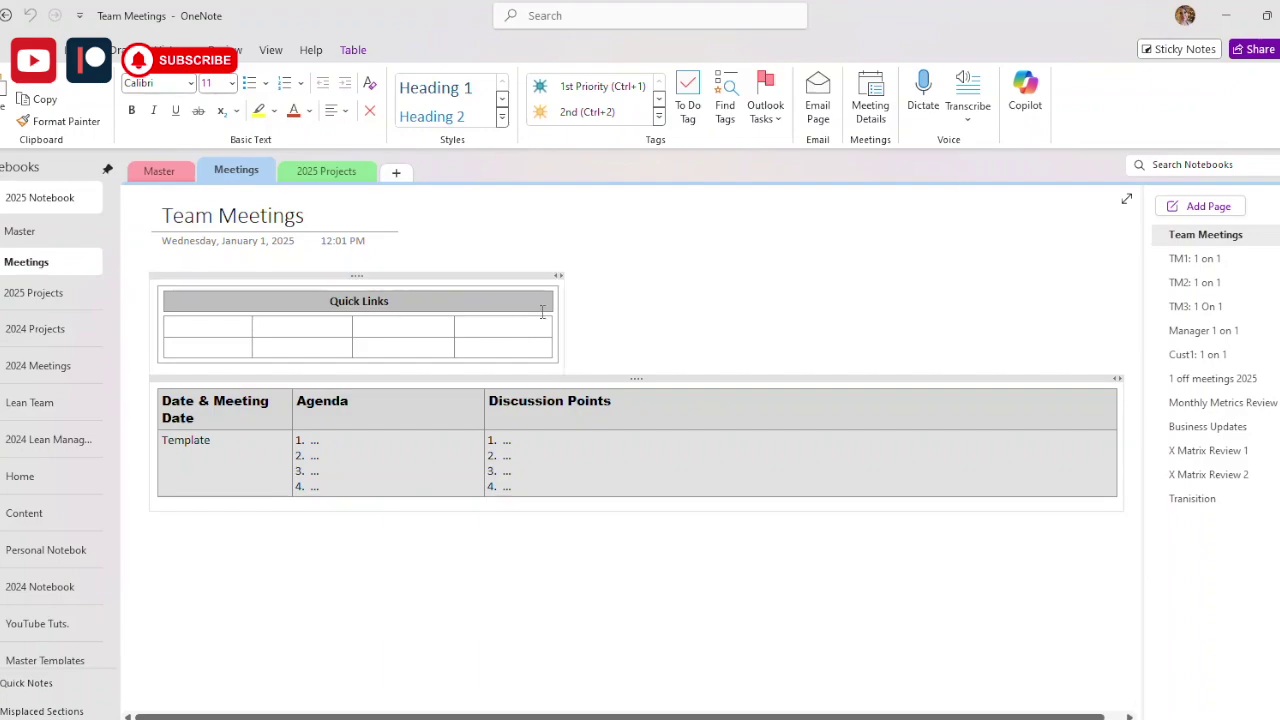
left_click(836, 288)
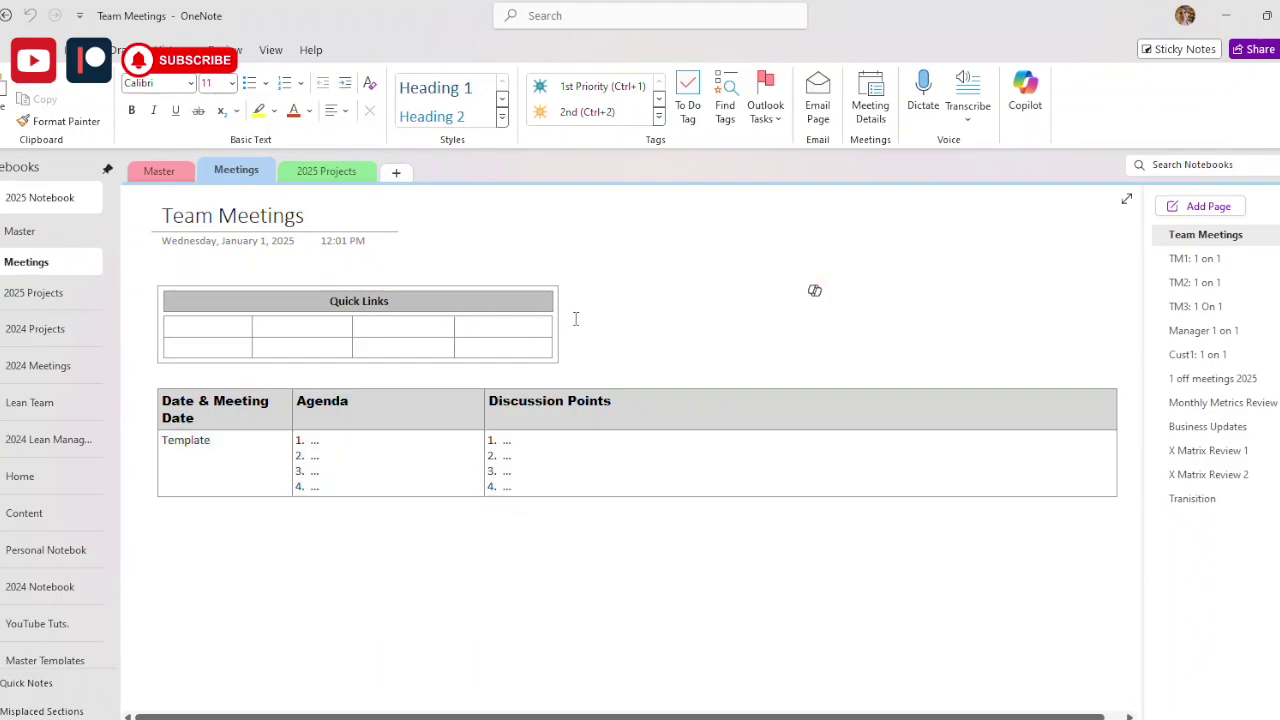
Open the 'TM1: 1 on 1' page in the Meetings section
left_click(1190, 261)
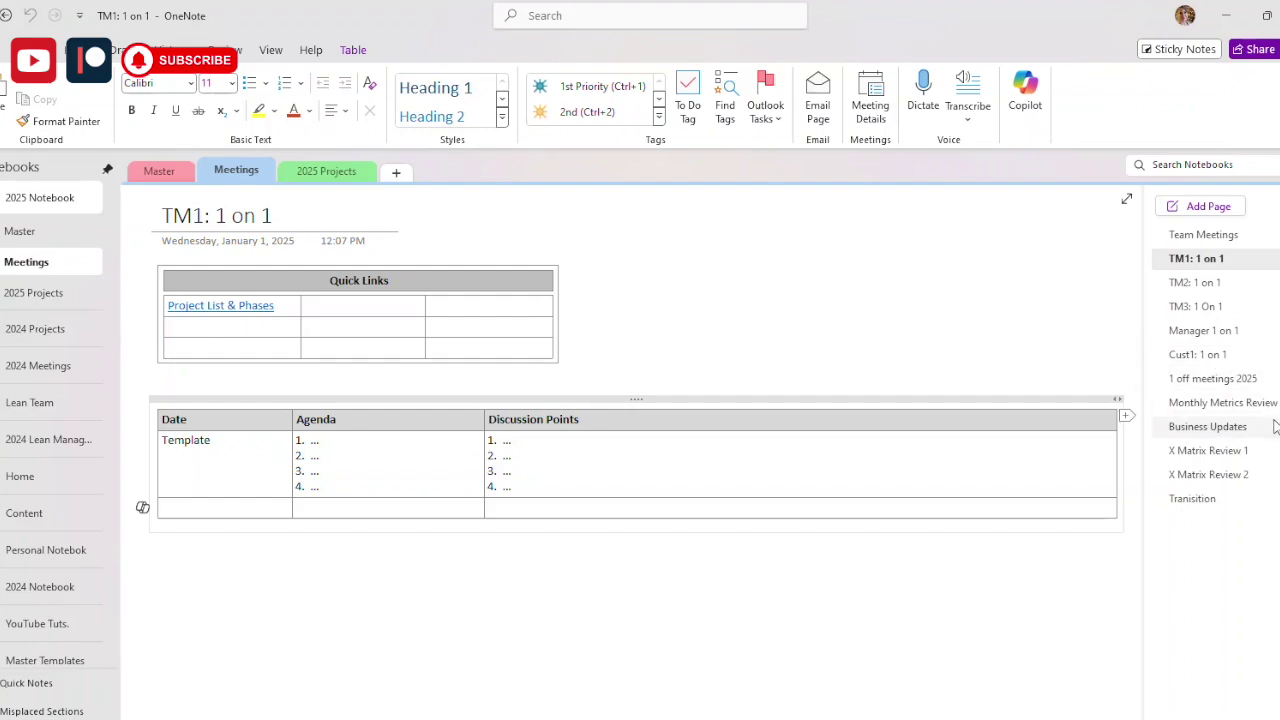
View the 'Cust1: 1 on 1' page, then move on to '1 off meetings 2025'
left_click(1190, 356)
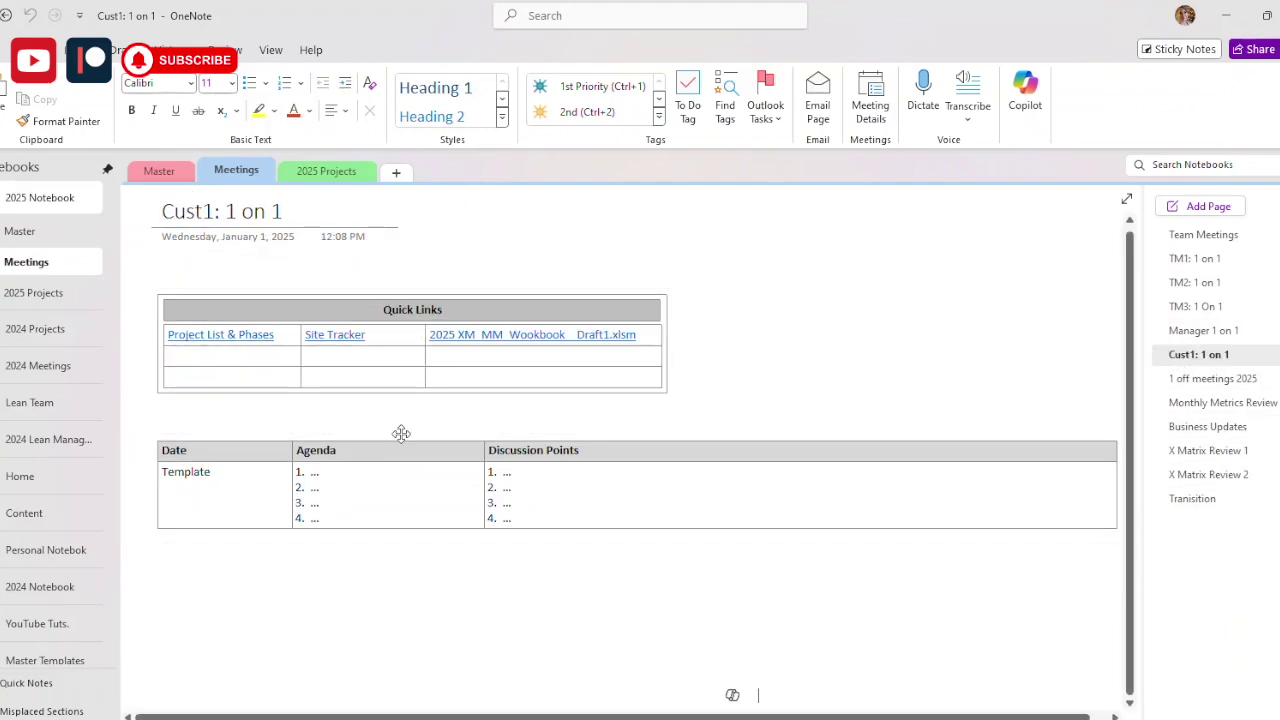
left_click(1185, 380)
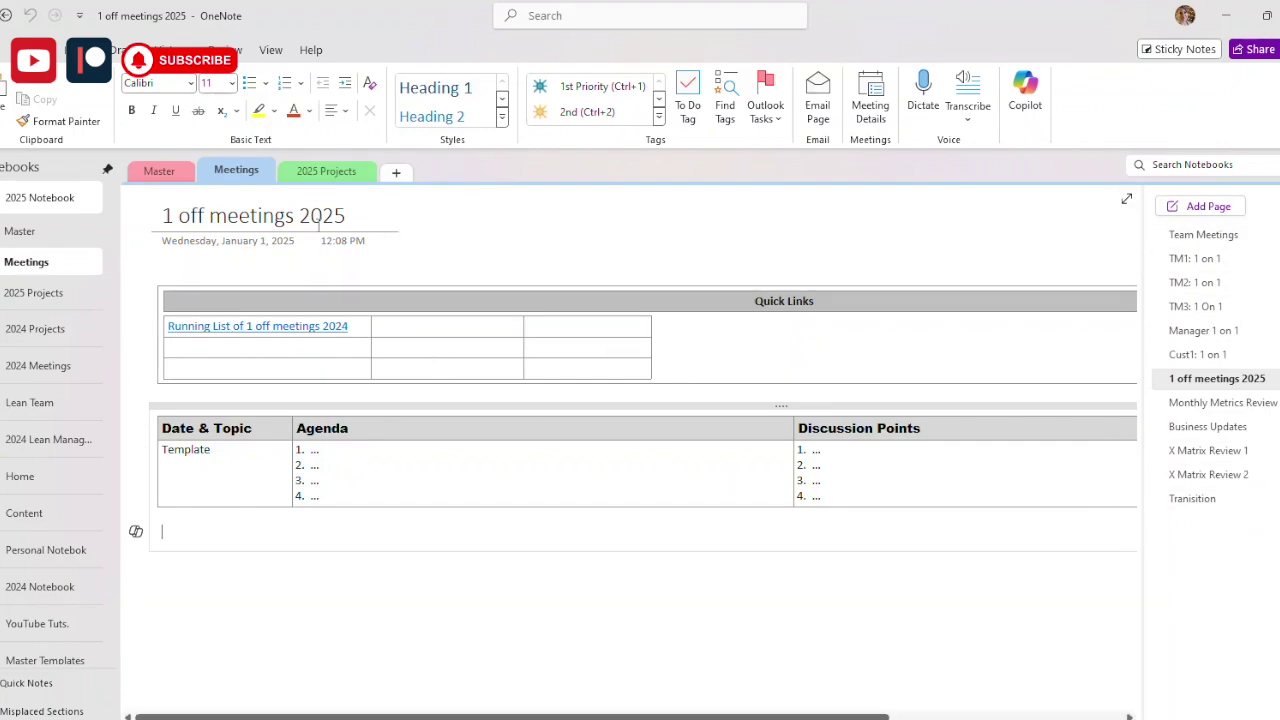
In 2025 Projects, expand A3: CIP to show Sales Incentives VSM, then return to Meetings
left_click(326, 171)
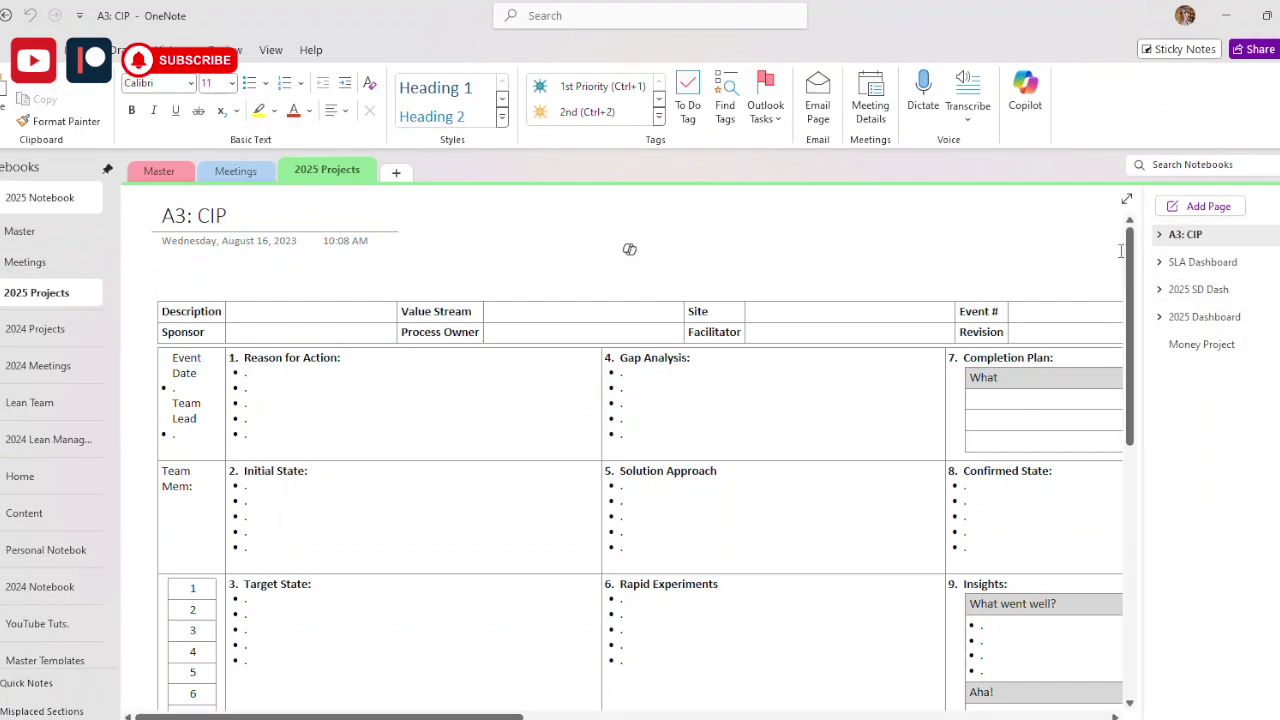
left_click(1159, 234)
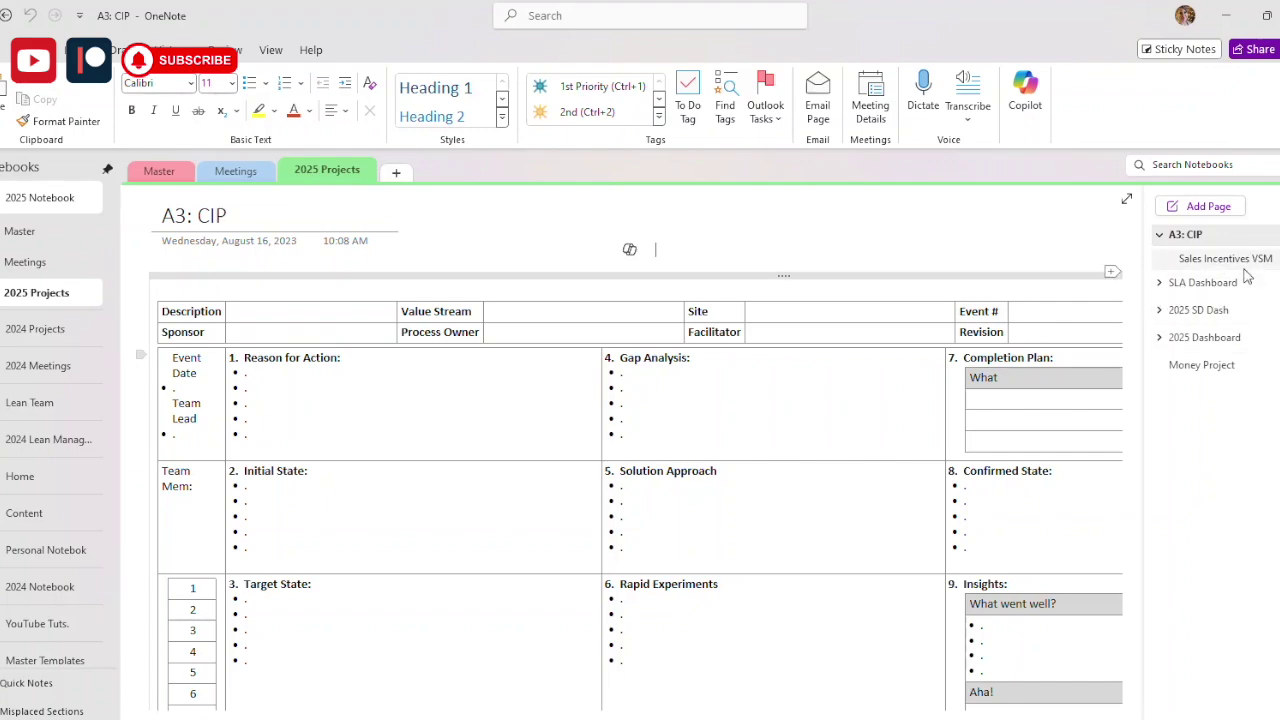
left_click(26, 262)
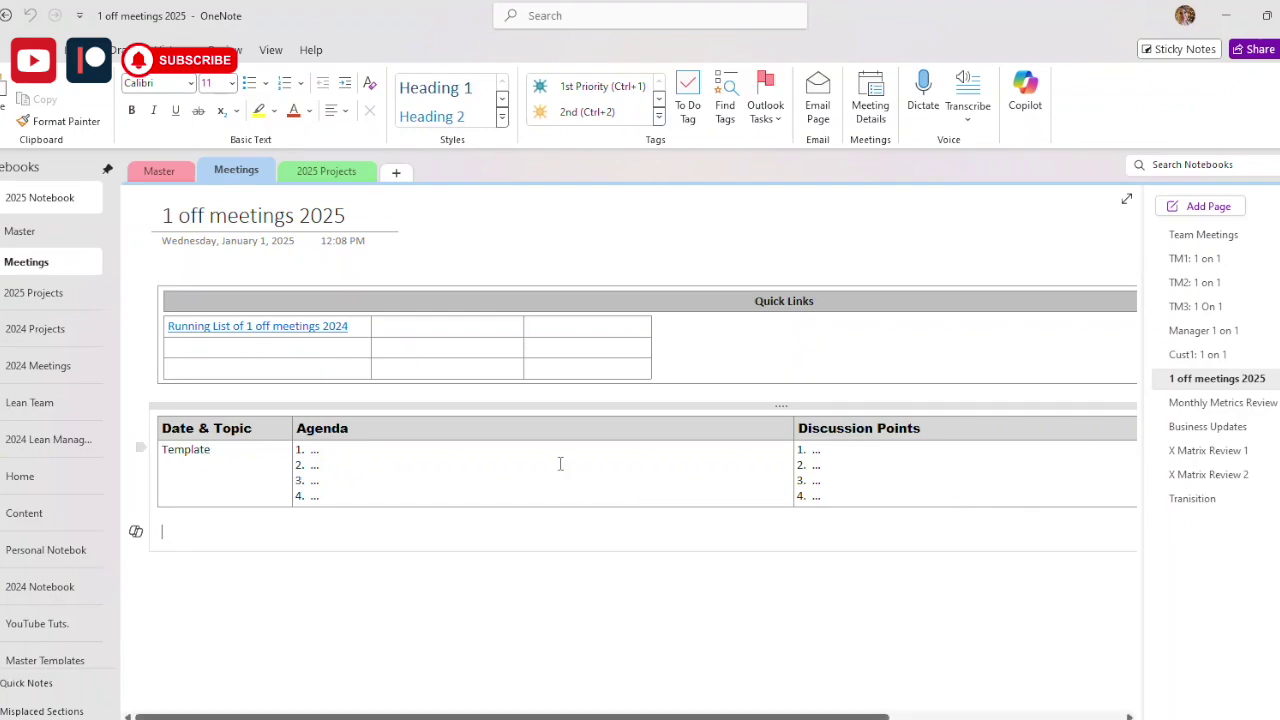
Cycle through the 2025 Projects, Master and Meetings sections, then collapse A3: CIP's Sales Incentives VSM subpage
left_click(40, 292)
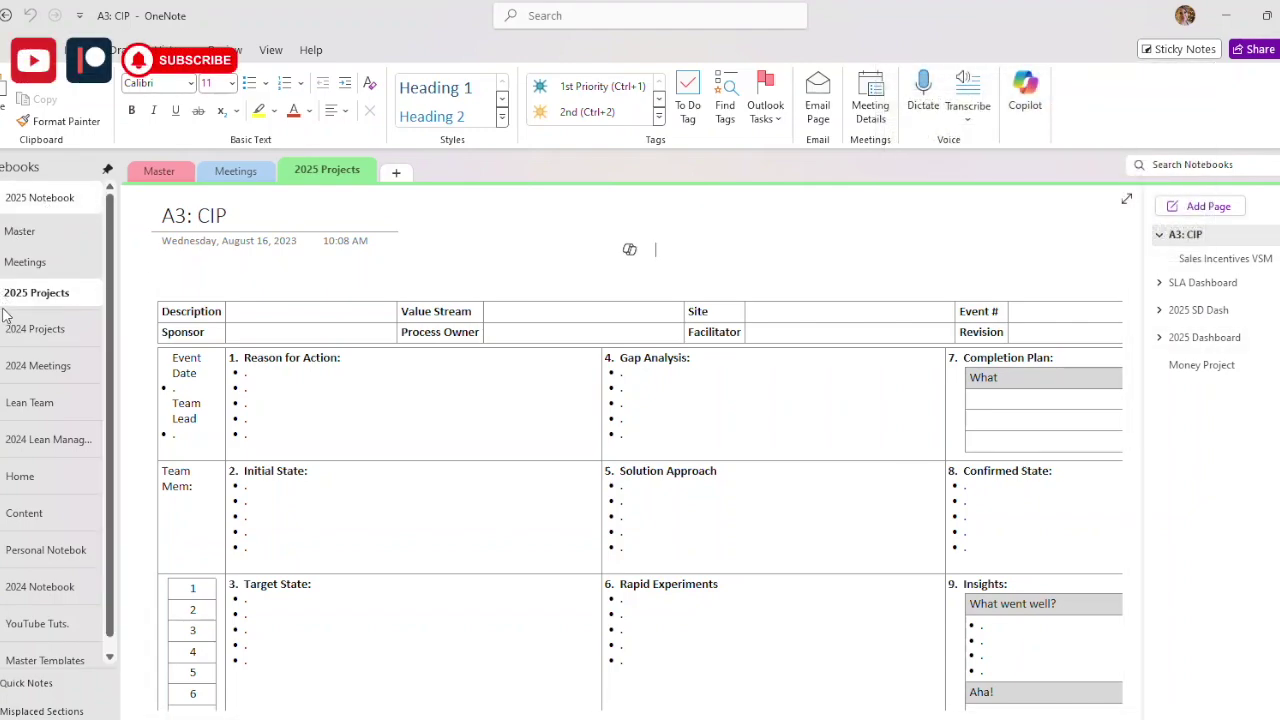
left_click(19, 233)
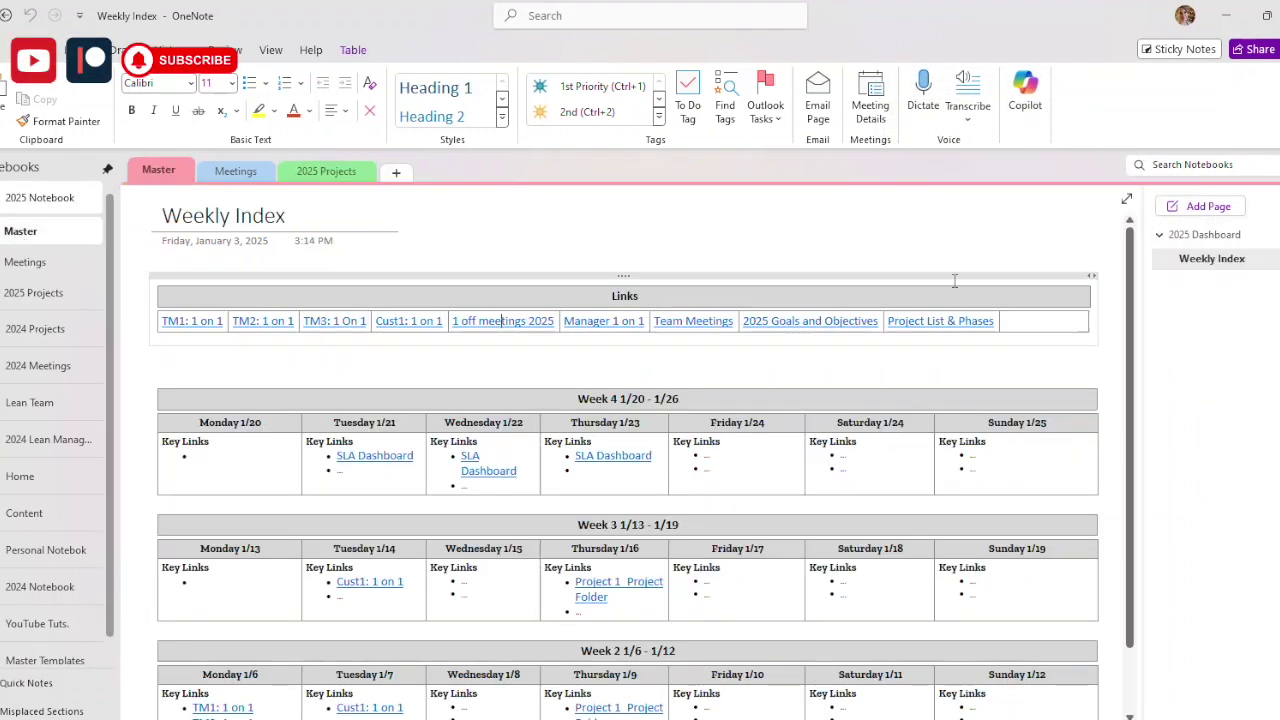
left_click(25, 264)
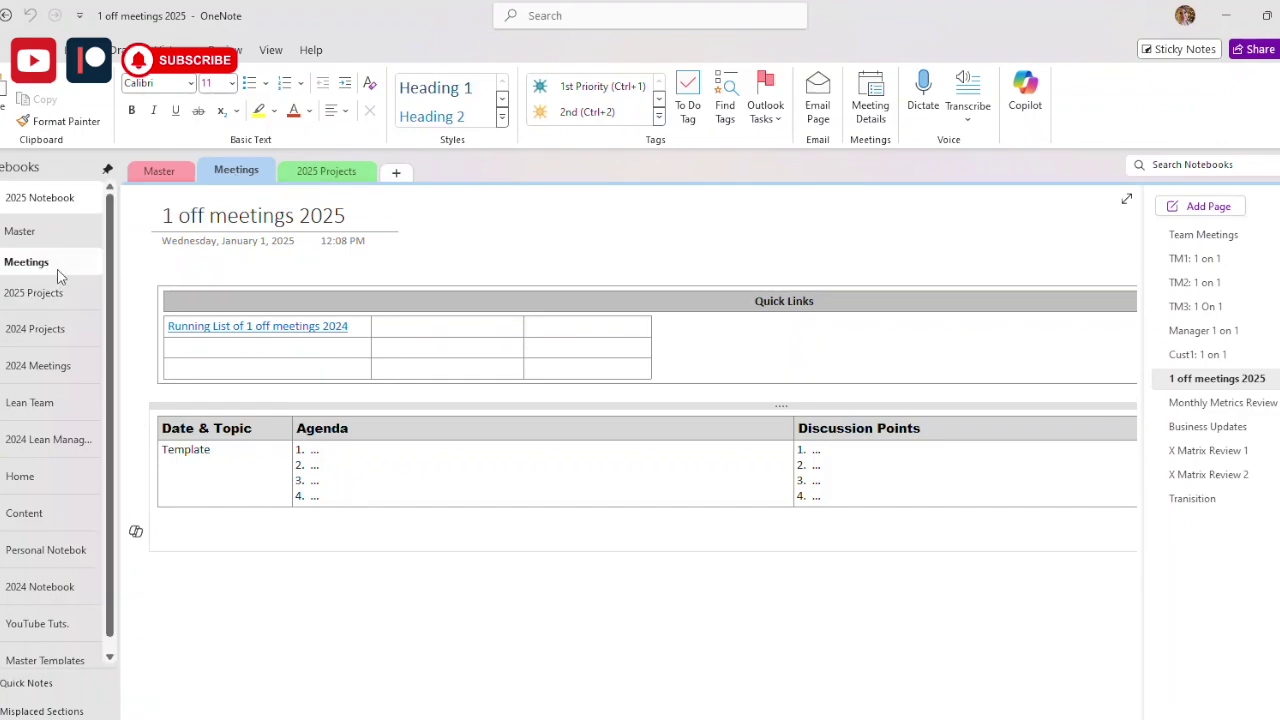
left_click(66, 296)
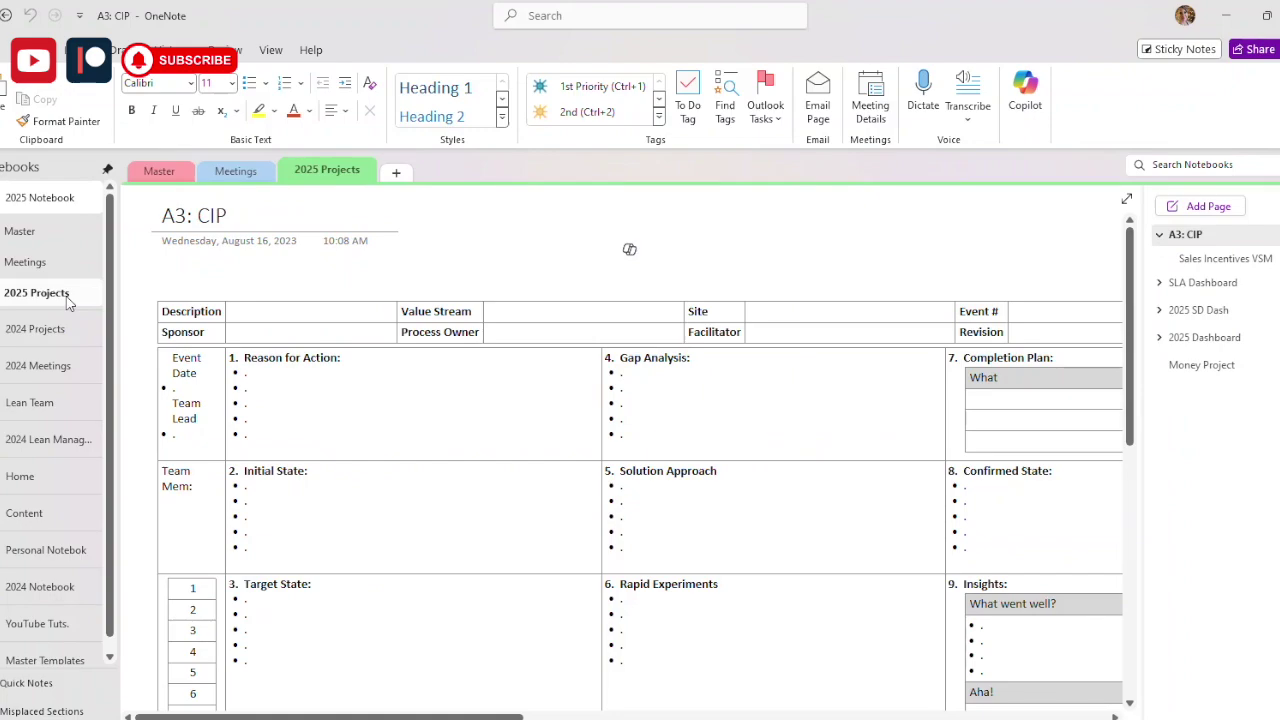
left_click(1161, 234)
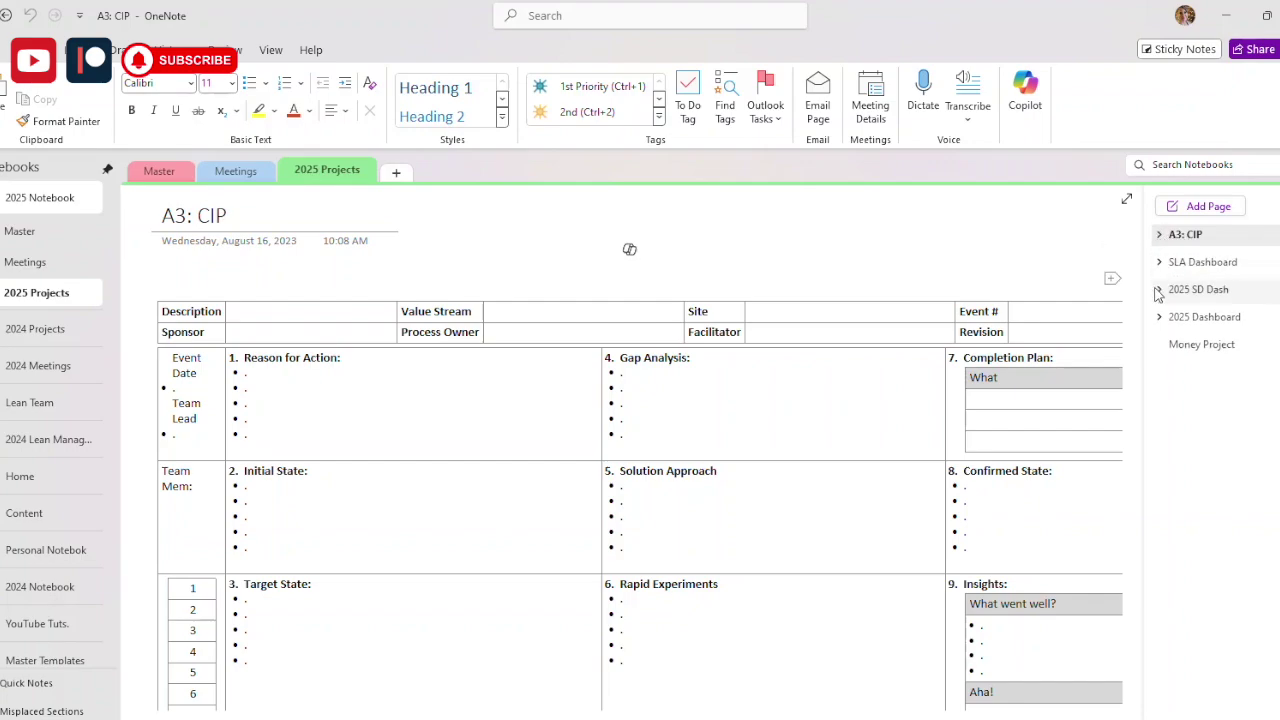